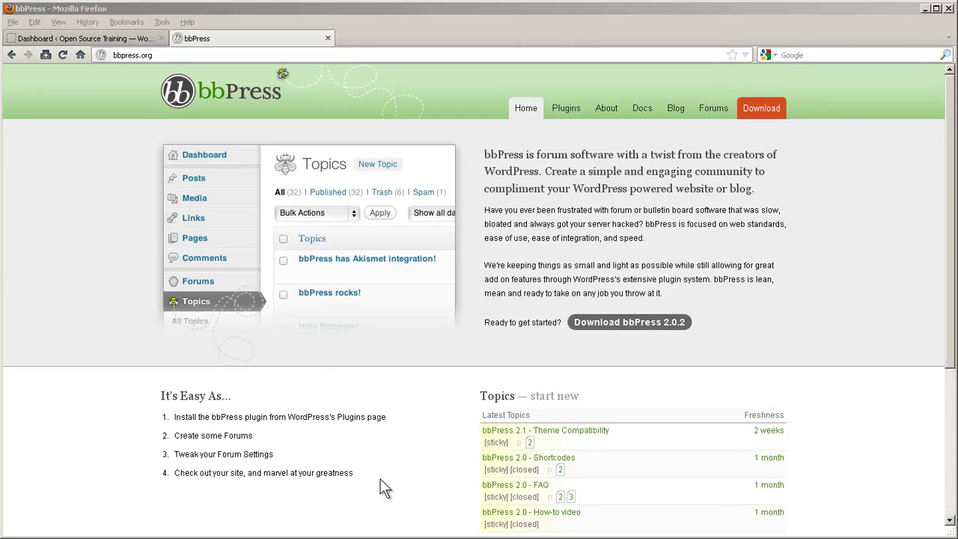
# - Search the plugin directory for 'bbpress', then install and activate the bbPress plugin
pyautogui.click(51, 38)
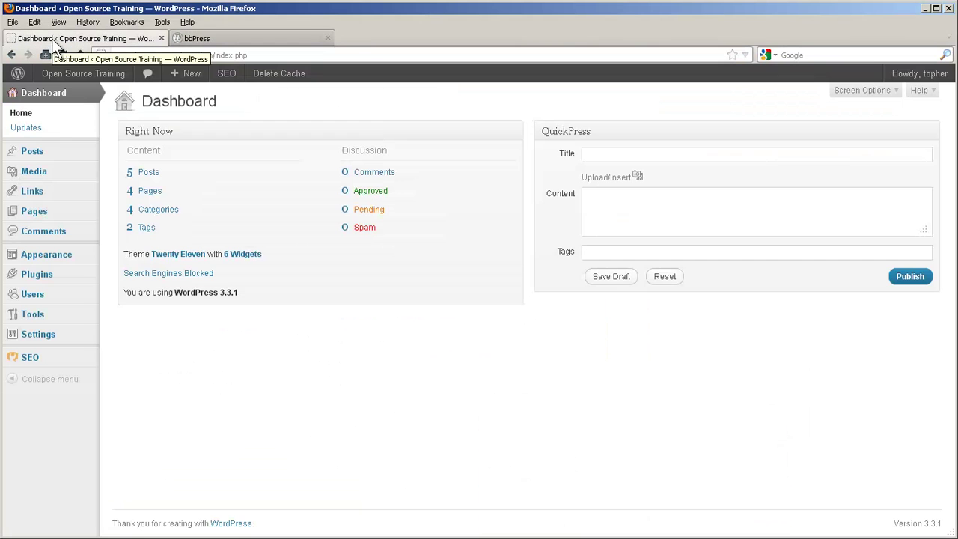
pyautogui.moveTo(78, 274)
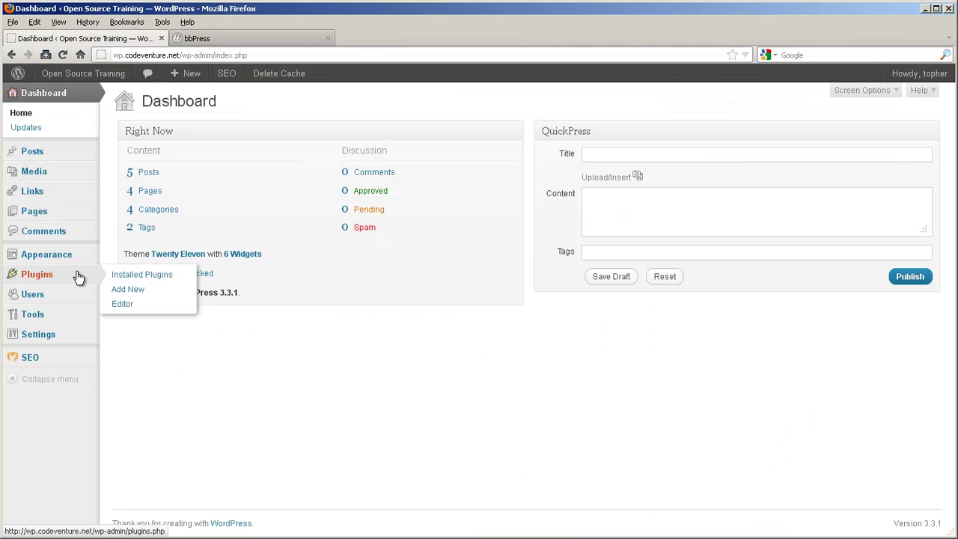
pyautogui.click(183, 289)
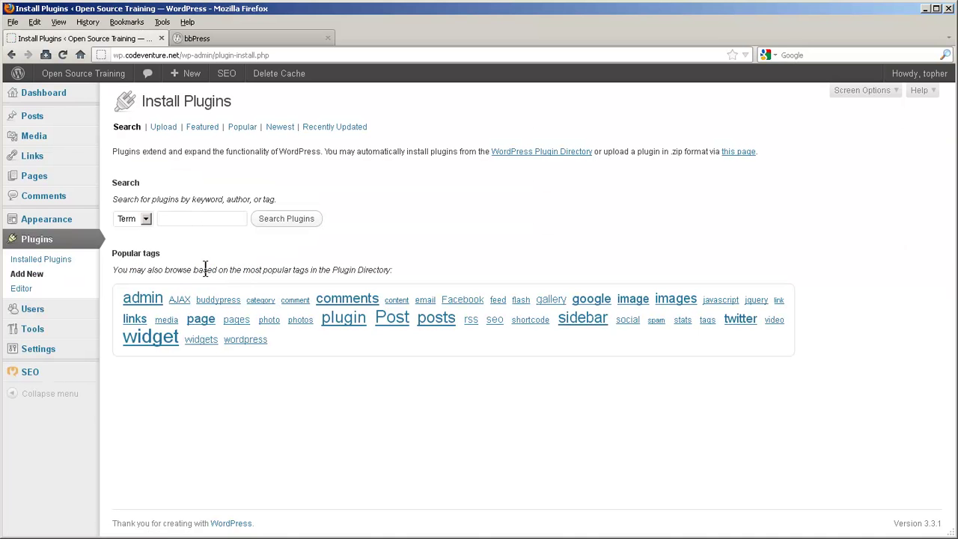
pyautogui.click(190, 221)
pyautogui.write('bbpress')
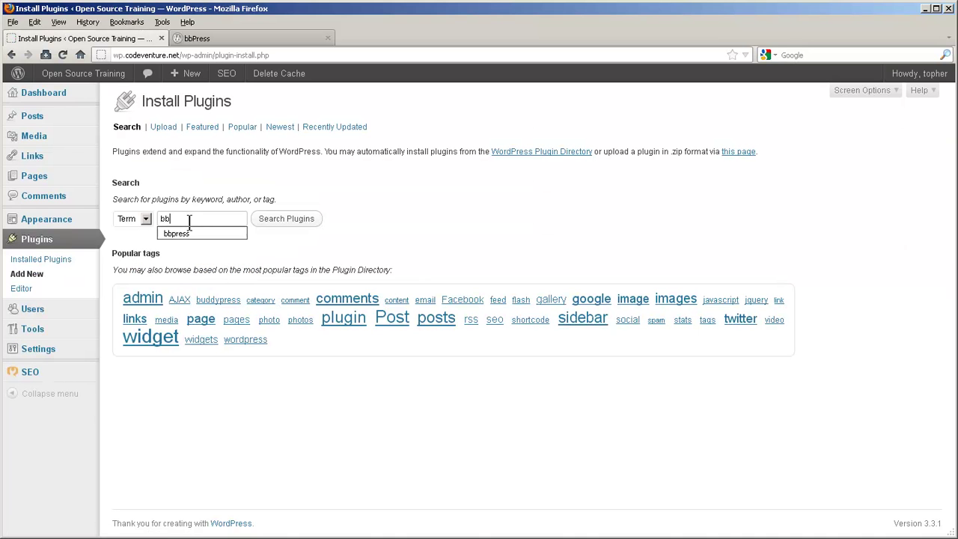
pyautogui.press('Return')
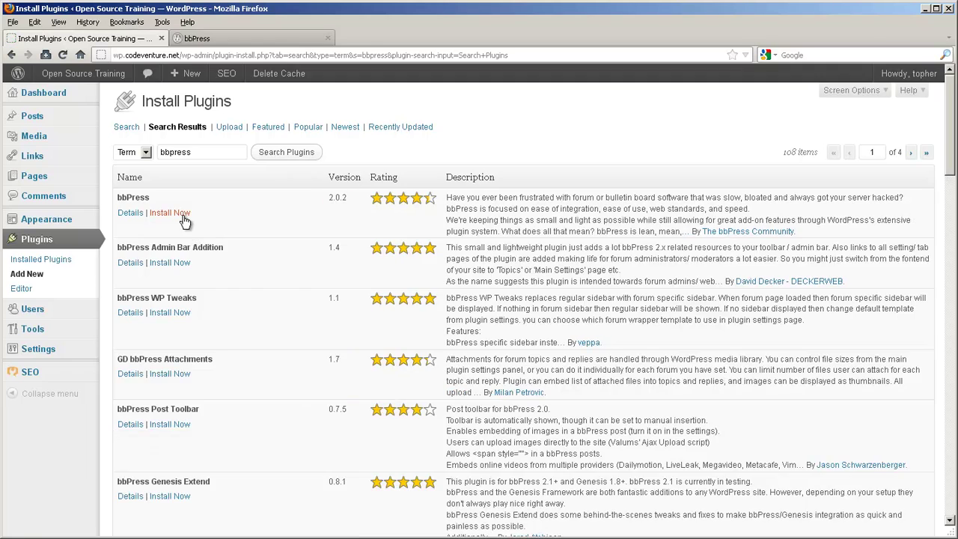
pyautogui.click(180, 214)
pyautogui.click(451, 257)
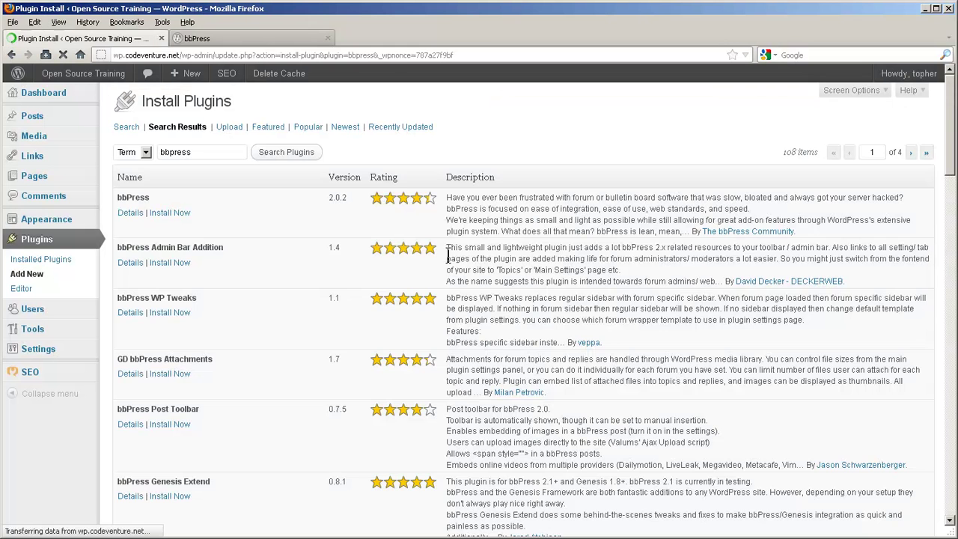
pyautogui.click(121, 206)
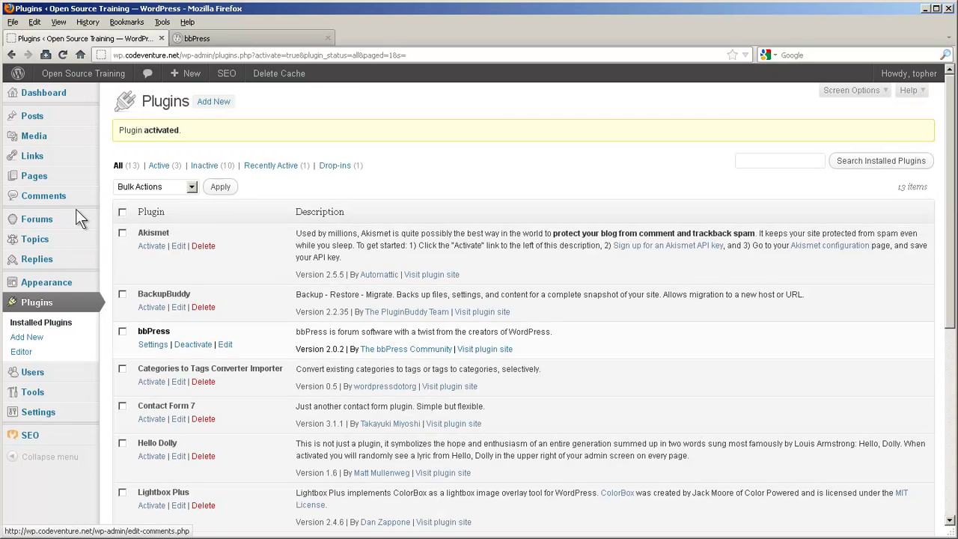
# - Open the bbPress Forums settings page under Settings
pyautogui.moveTo(78, 245)
pyautogui.moveTo(76, 263)
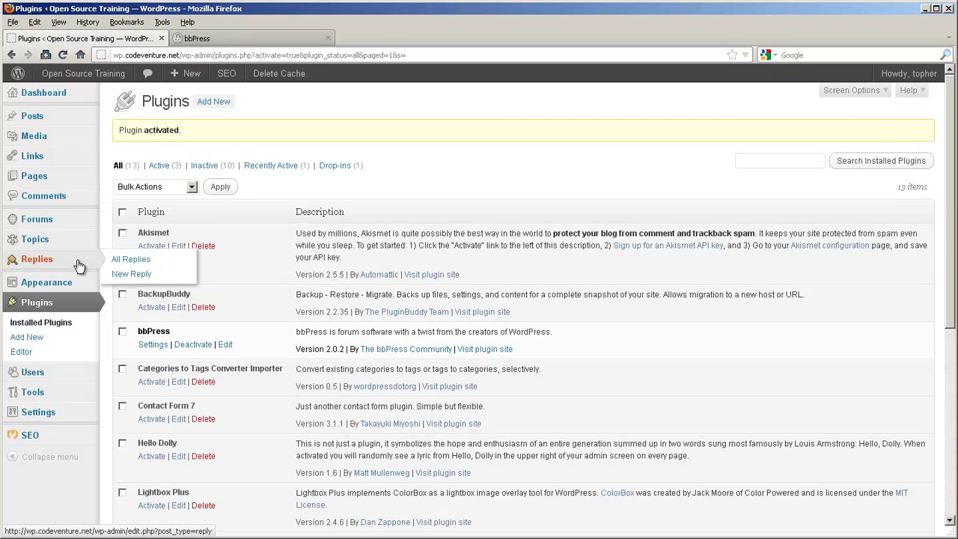
pyautogui.moveTo(81, 416)
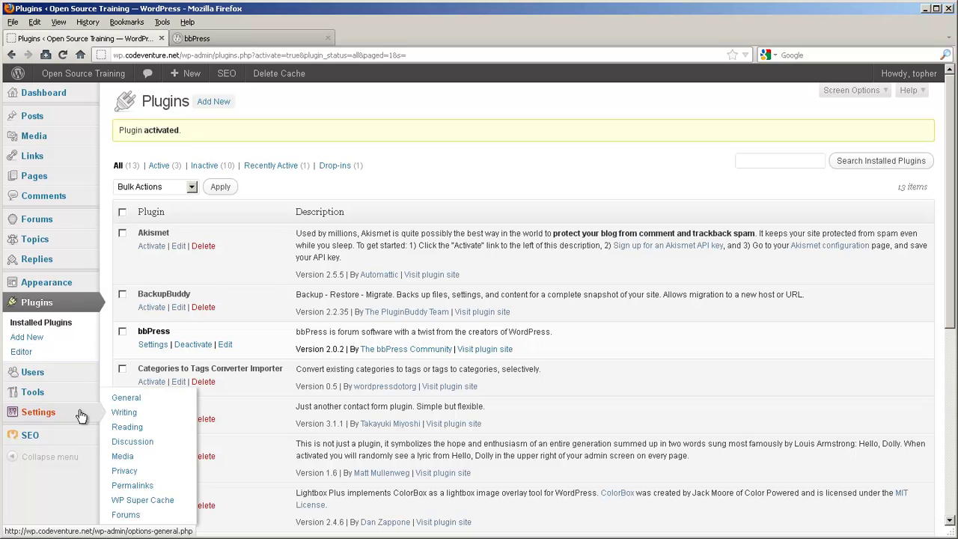
pyautogui.click(126, 515)
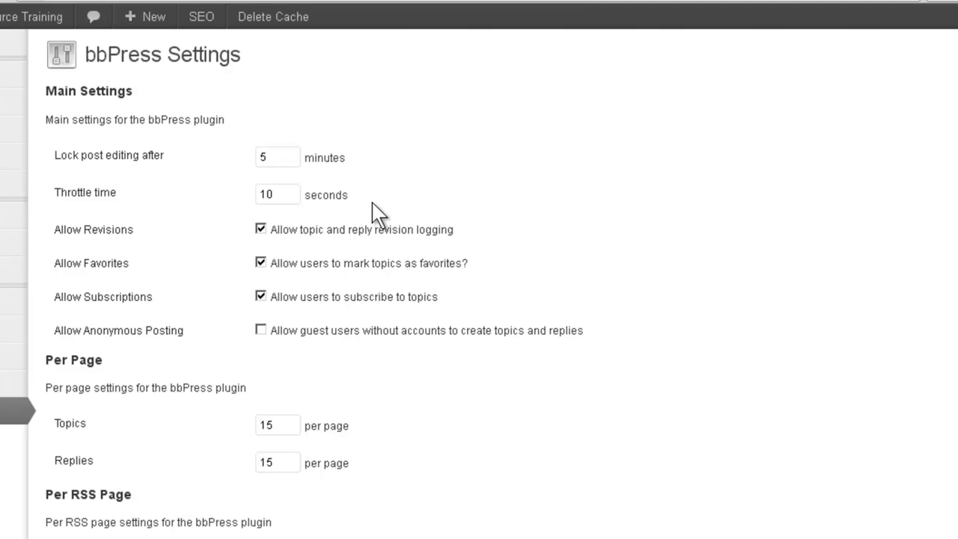
pyautogui.scroll(-7, 378, 213)
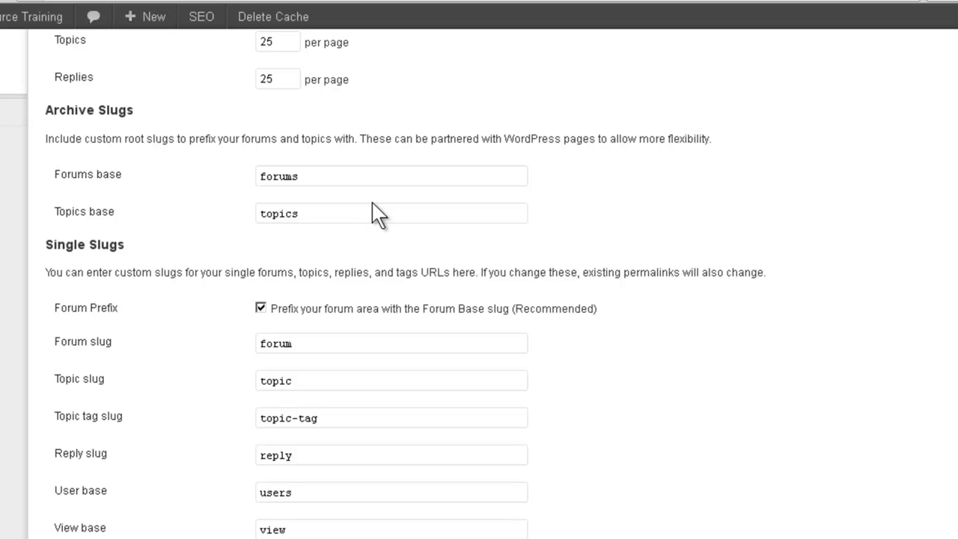
pyautogui.scroll(10, 361, 204)
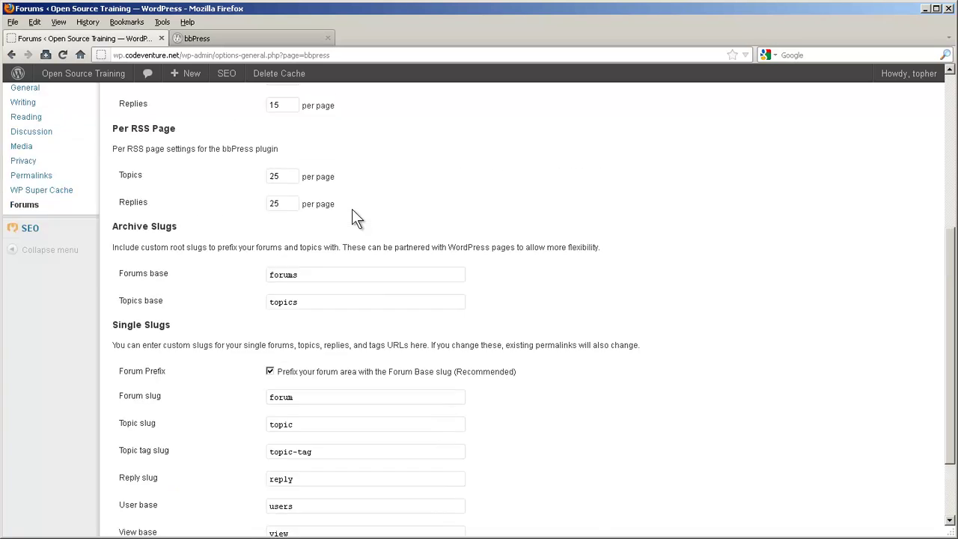
# - Start a new forum titled 'OS Training' with the description 'This is our test forum'
pyautogui.moveTo(67, 221)
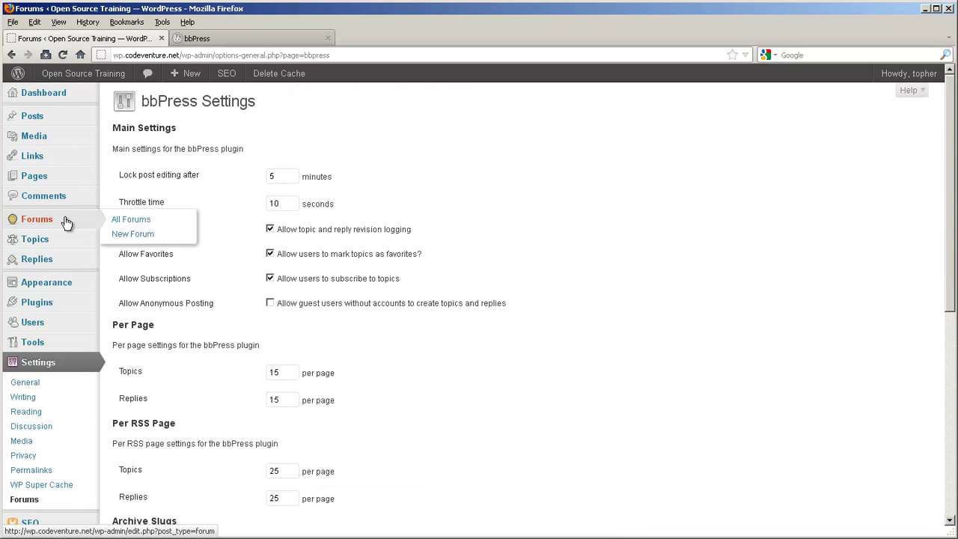
pyautogui.click(153, 235)
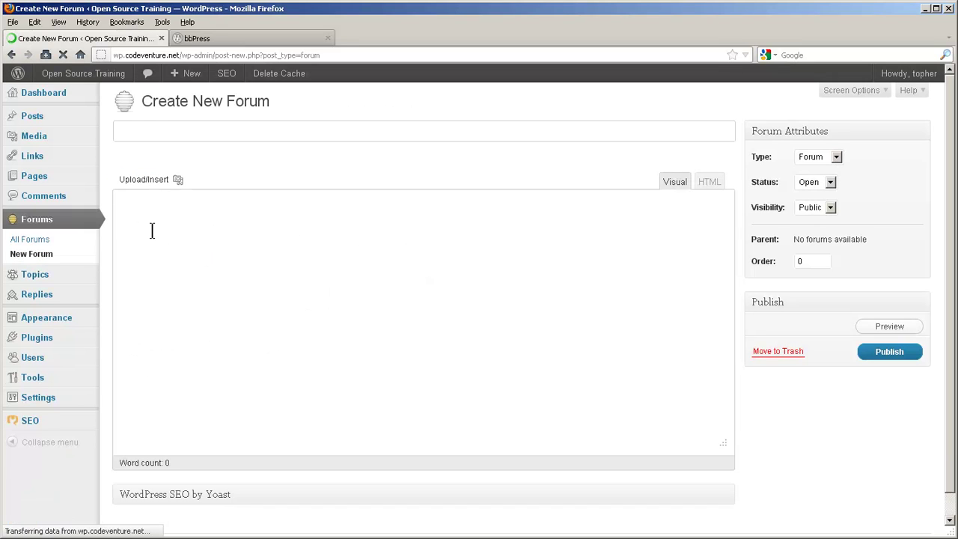
pyautogui.write('OS Tr')
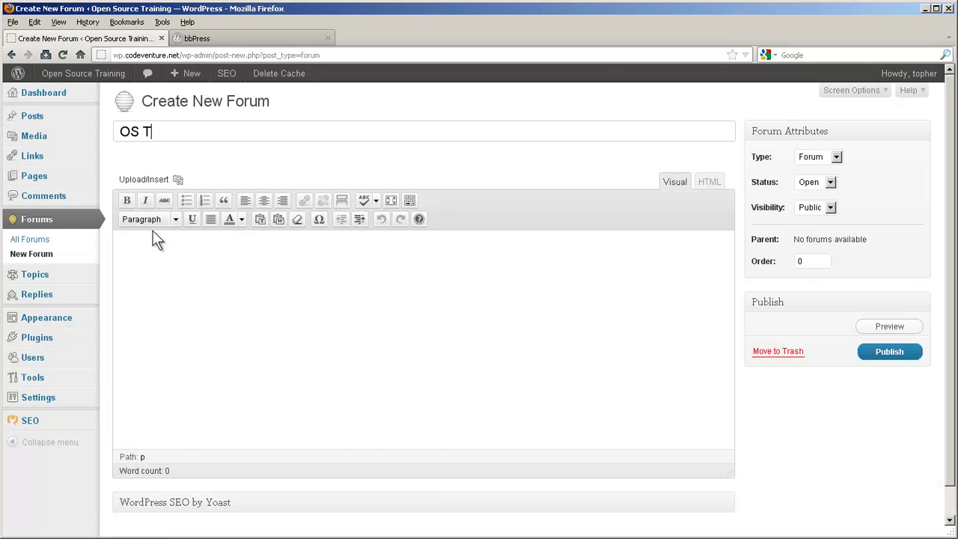
pyautogui.write('aining')
pyautogui.click(170, 243)
pyautogui.write('This is our test forum')
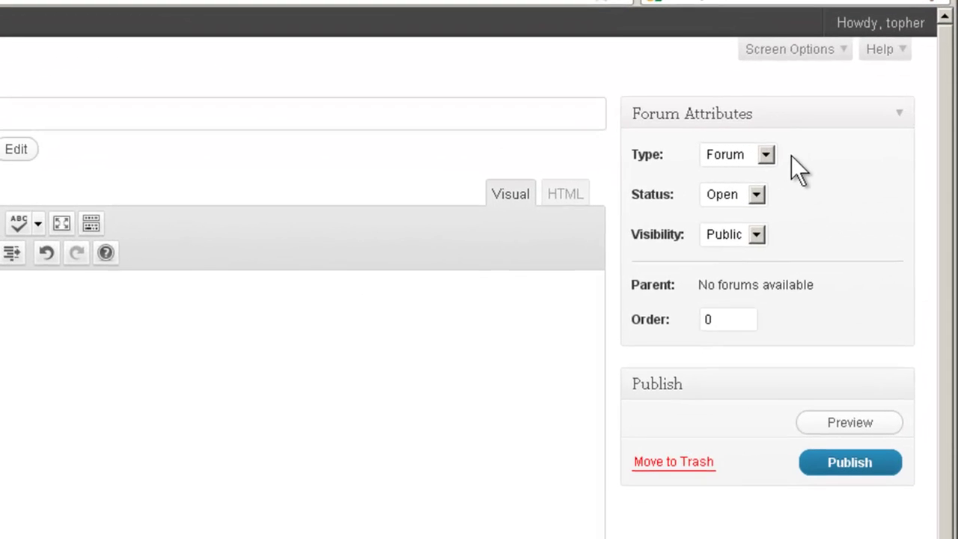
# - Keep the forum attributes as type Forum, status Open, visibility Public, and publish it
pyautogui.click(765, 155)
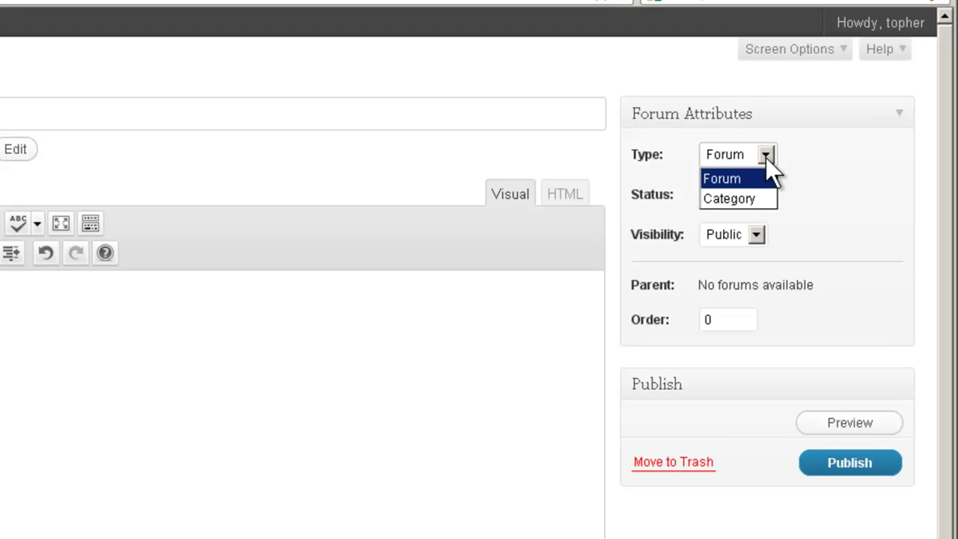
pyautogui.click(759, 179)
pyautogui.click(755, 194)
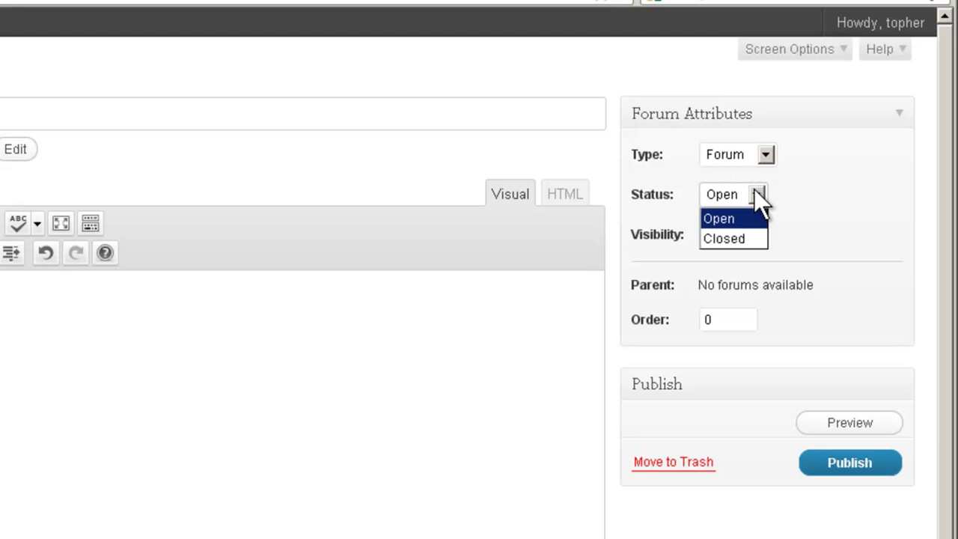
pyautogui.click(756, 193)
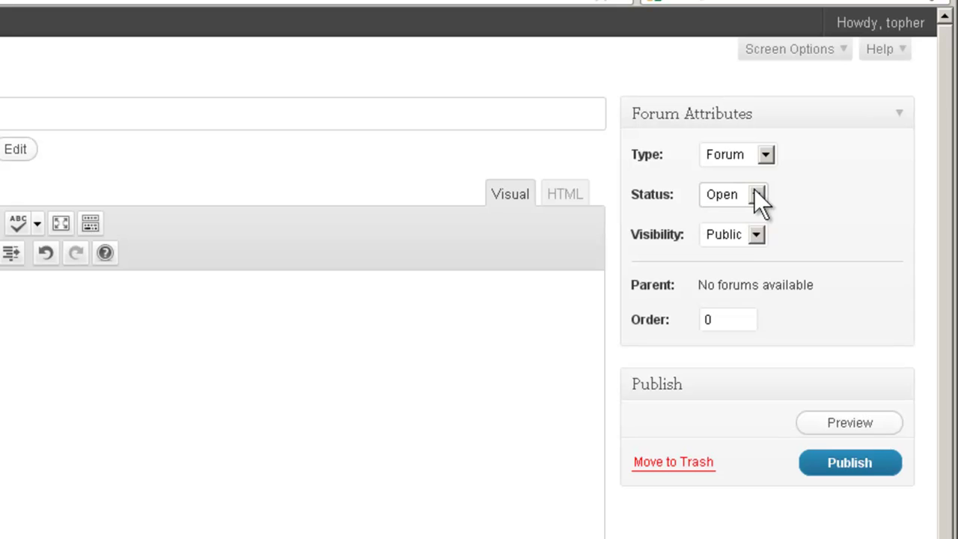
pyautogui.click(757, 234)
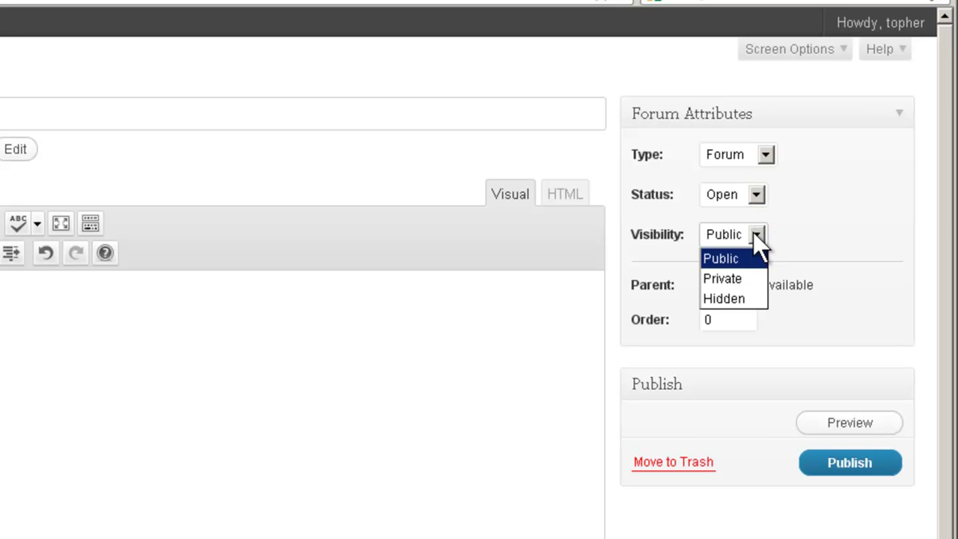
pyautogui.click(753, 232)
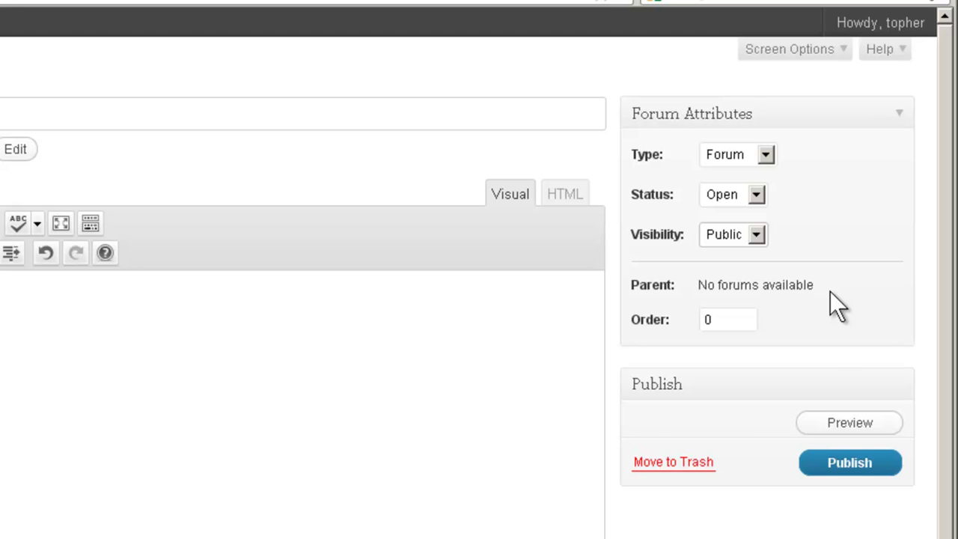
pyautogui.click(847, 464)
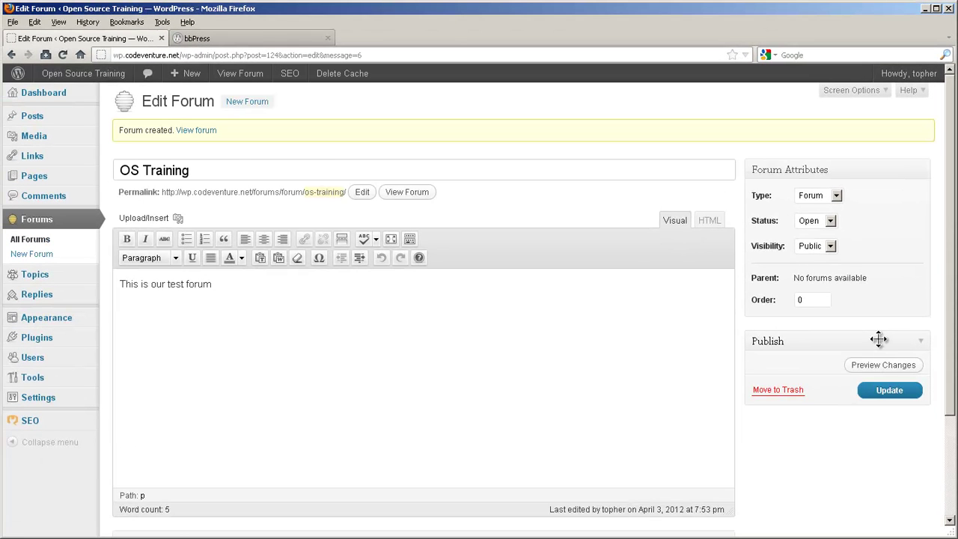
# - View the OS Training forum's public page in a new tab, then return to the forum editor
pyautogui.middleClick(416, 196)
pyautogui.click(246, 42)
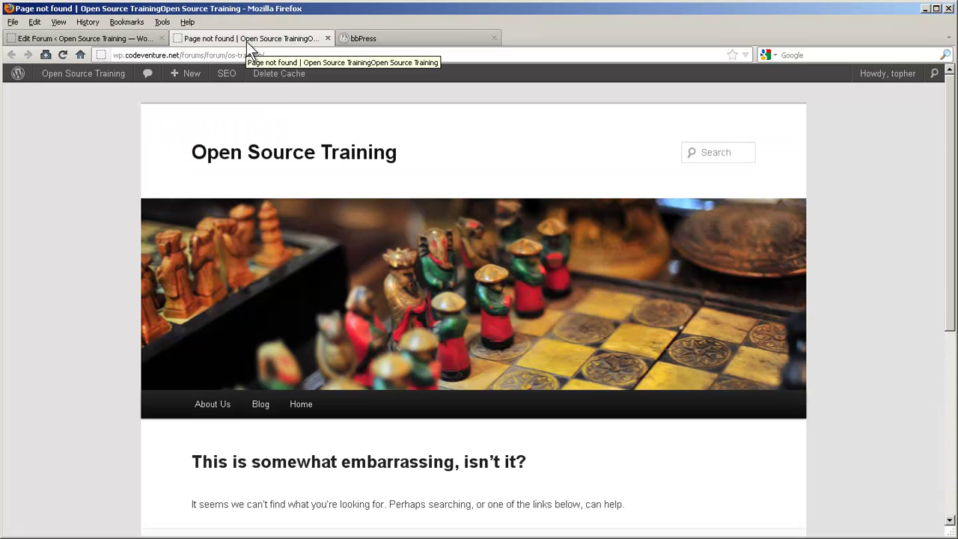
pyautogui.scroll(-3, 278, 106)
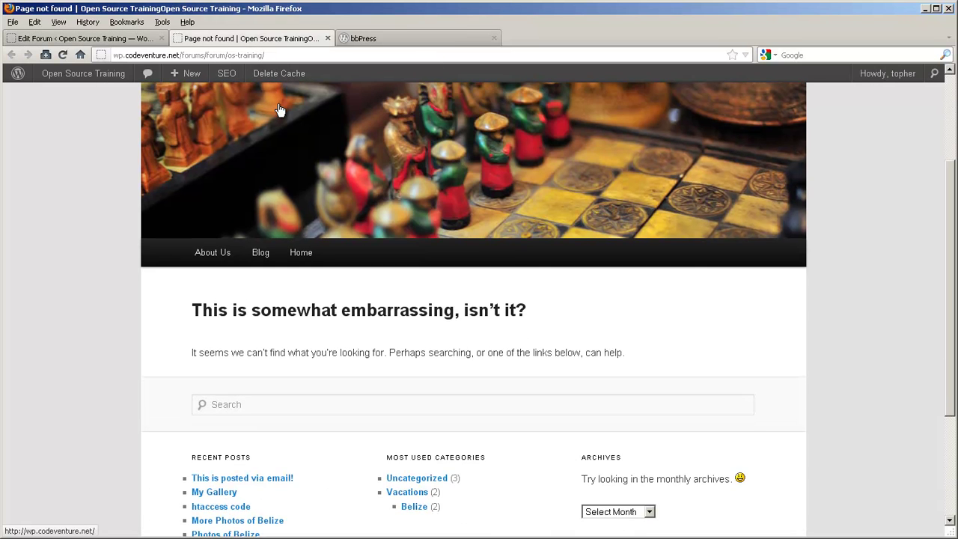
pyautogui.scroll(3, 278, 110)
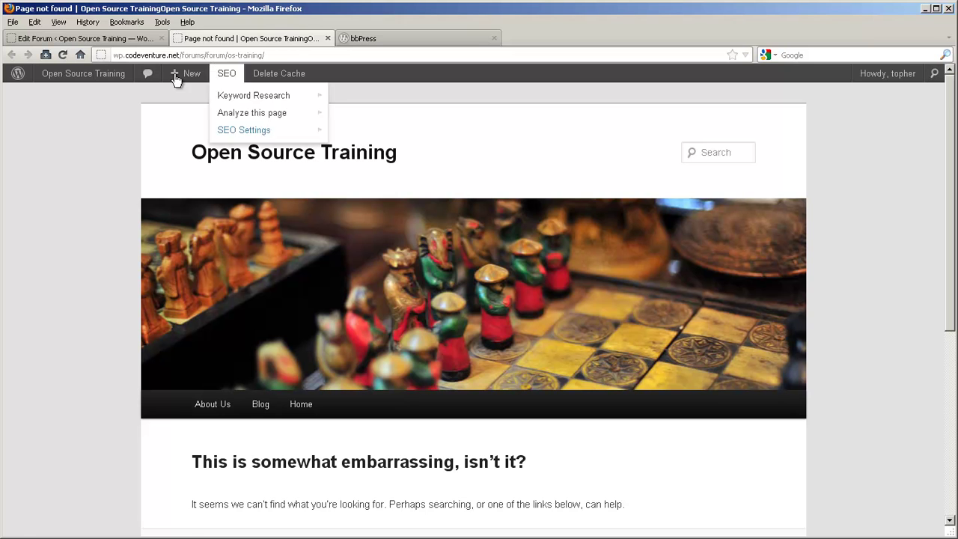
pyautogui.click(111, 39)
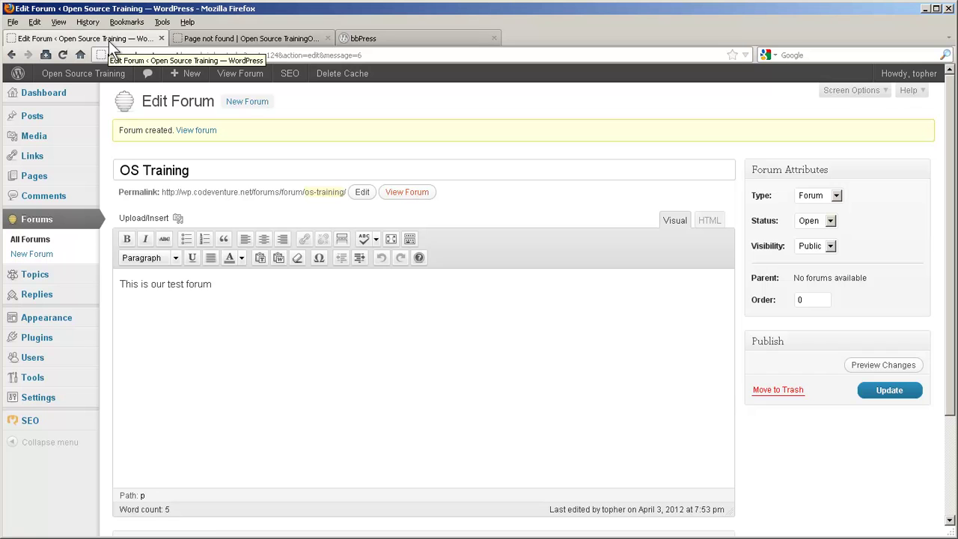
# - Re-save the Permalinks settings unchanged and return to the forum page that wasn't found
pyautogui.moveTo(71, 398)
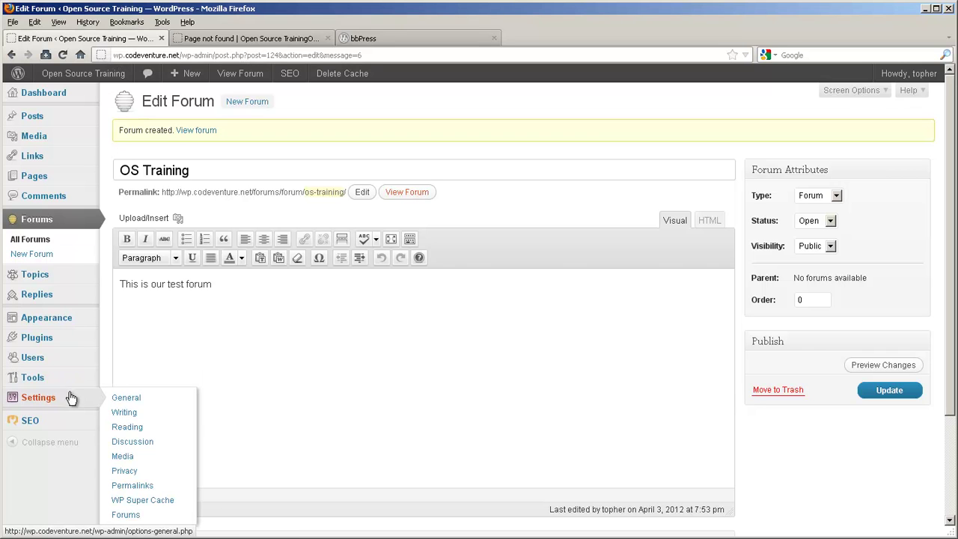
pyautogui.click(155, 485)
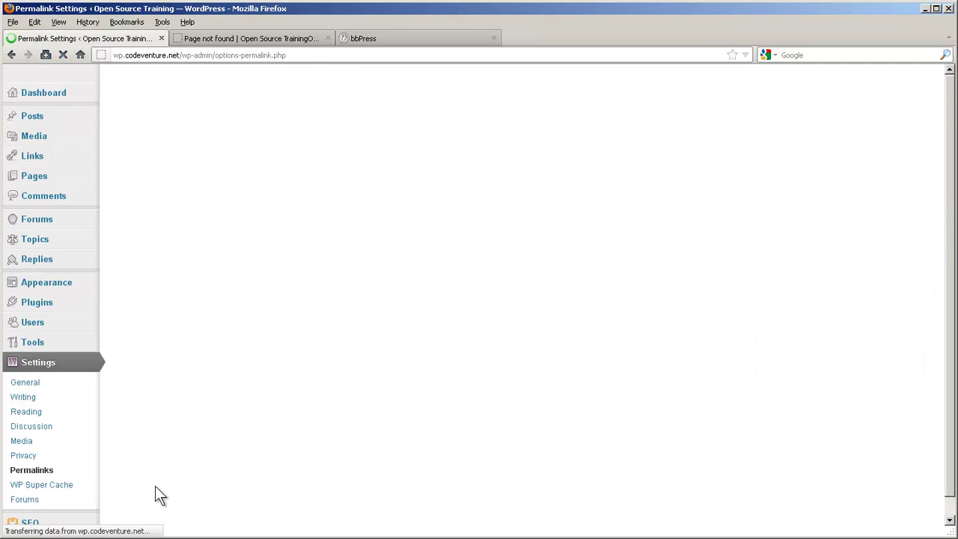
pyautogui.click(143, 455)
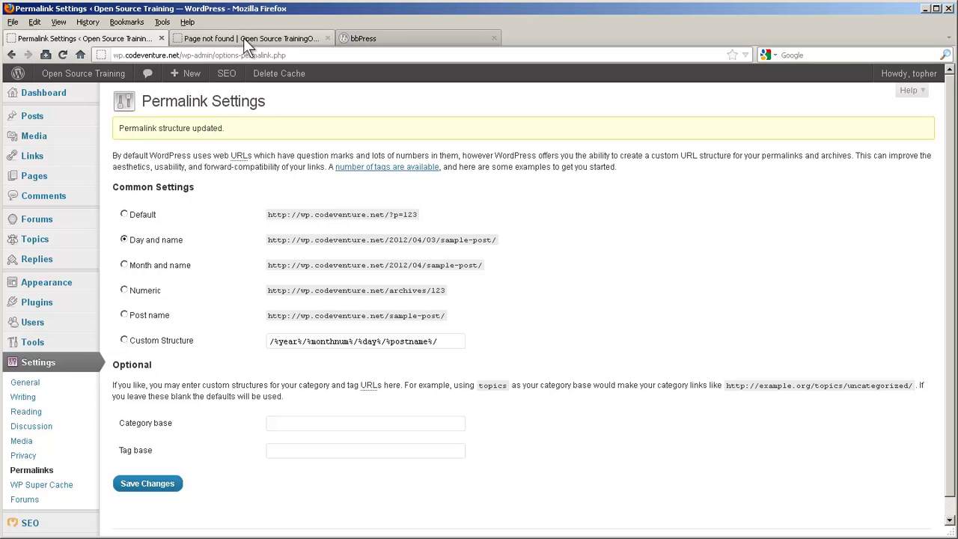
pyautogui.click(244, 41)
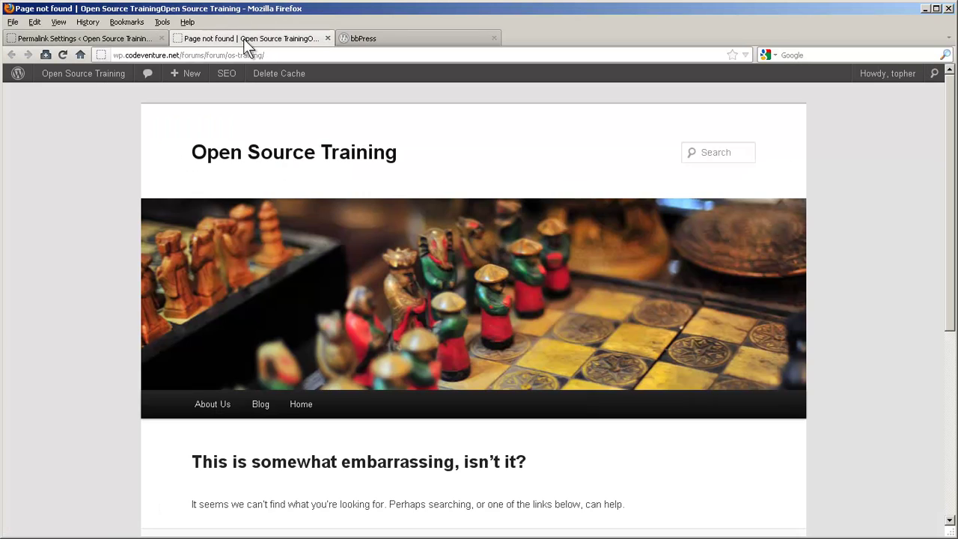
# - Reload the forum page and enter topic title 'Test Topic' and description 'This is our test topic.'
pyautogui.click(62, 54)
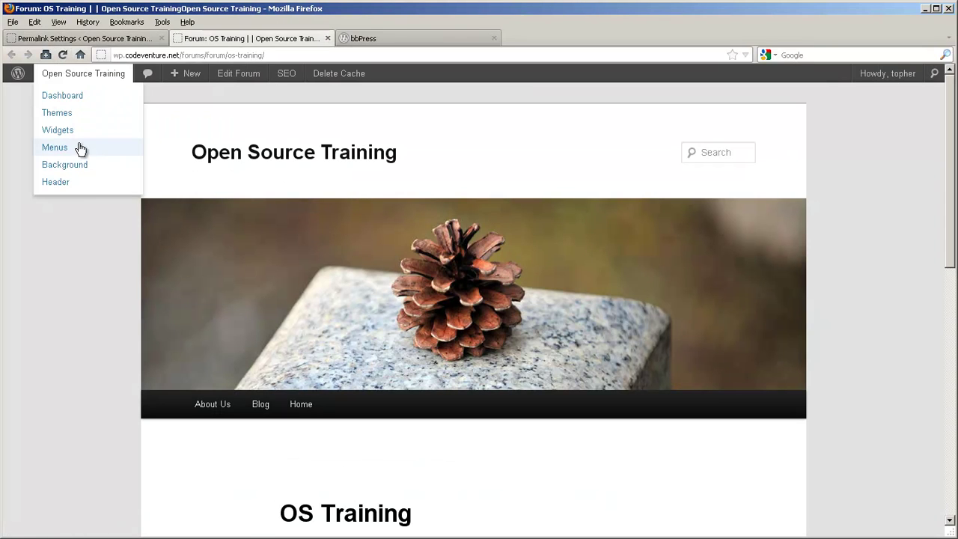
pyautogui.scroll(-4, 86, 212)
pyautogui.scroll(-4, 85, 222)
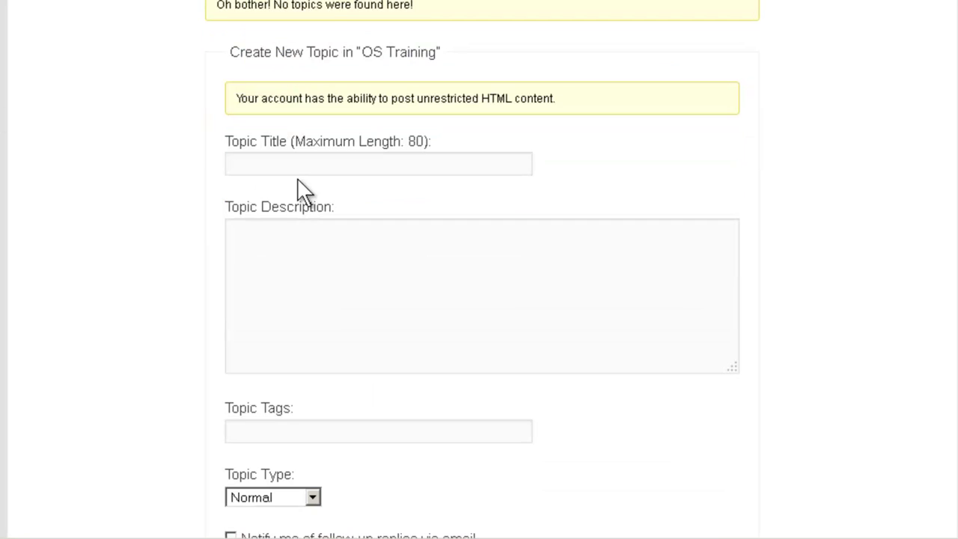
pyautogui.click(297, 170)
pyautogui.write('Test Topic')
pyautogui.press('Tab')
pyautogui.write('This is ')
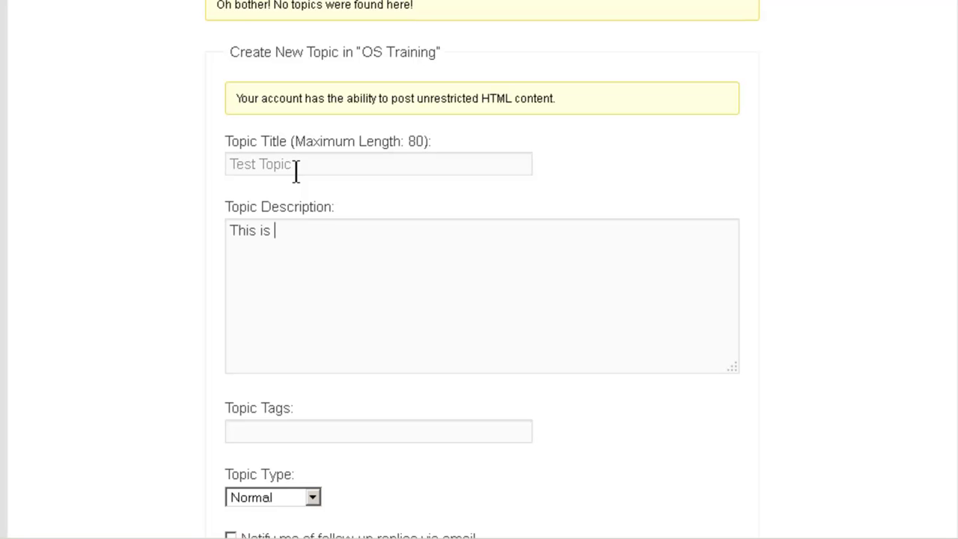
pyautogui.write('our test topic.')
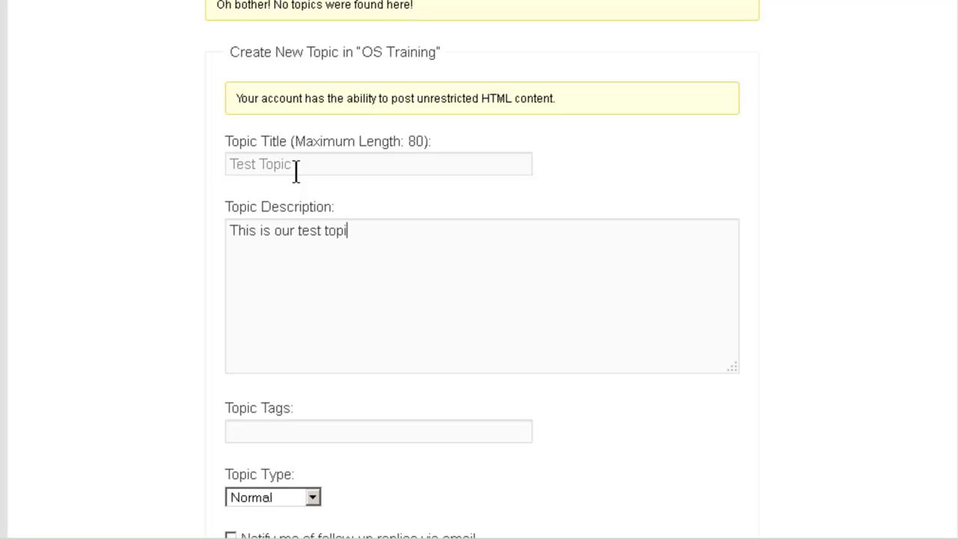
# - Leave the topic type set to Normal
pyautogui.scroll(-2, 295, 170)
pyautogui.scroll(-2, 294, 169)
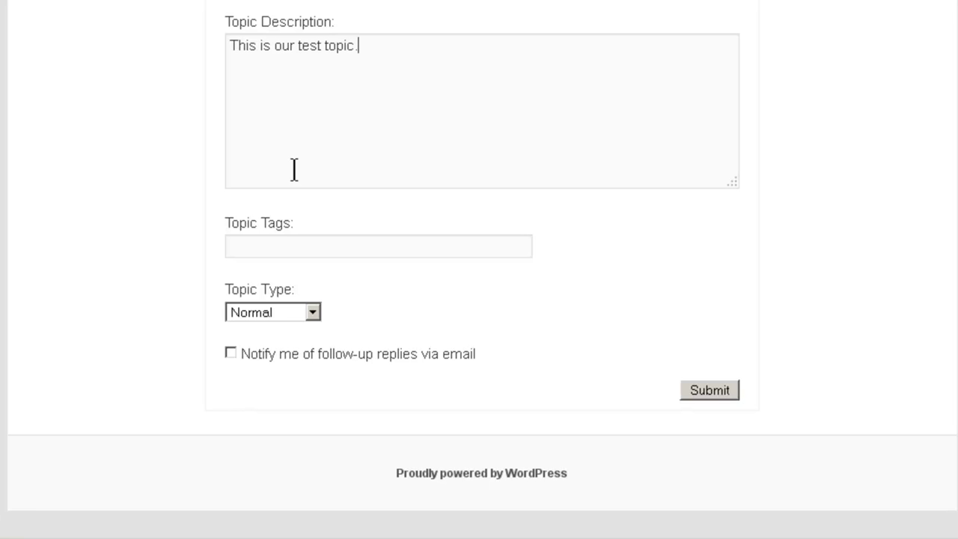
pyautogui.click(285, 313)
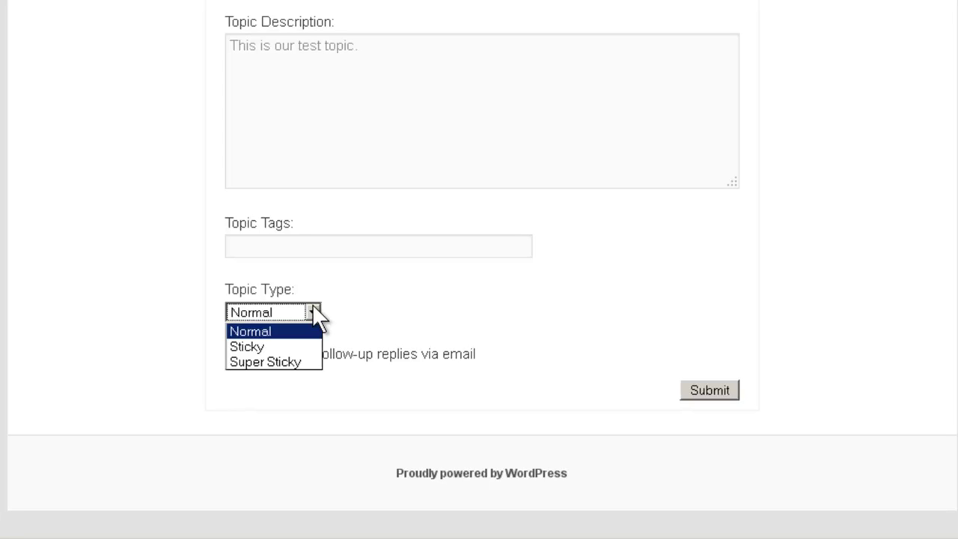
pyautogui.click(312, 305)
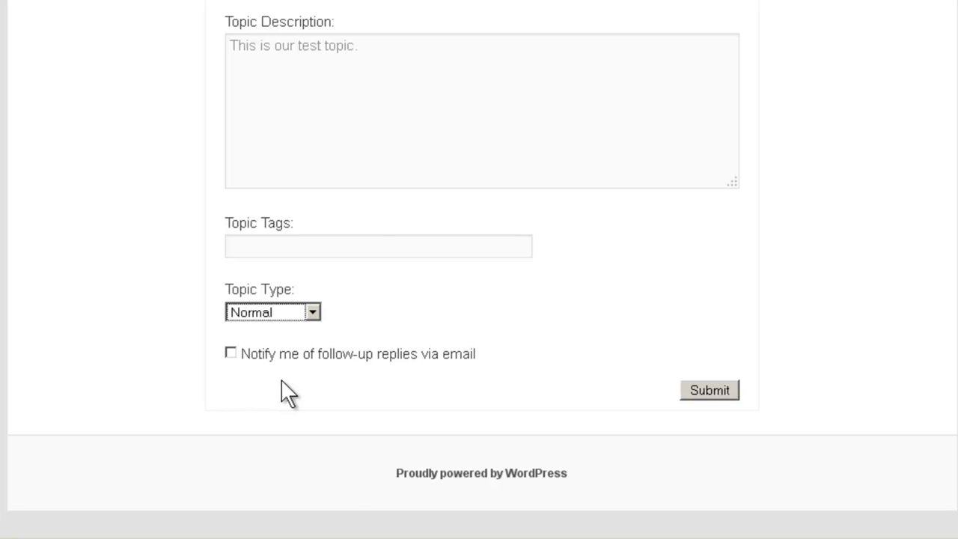
pyautogui.click(709, 389)
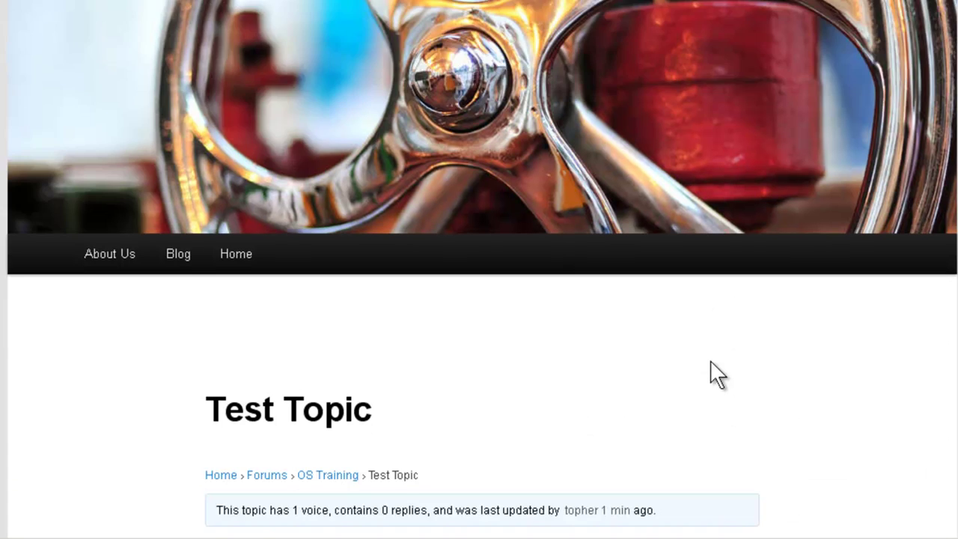
pyautogui.scroll(-5, 715, 374)
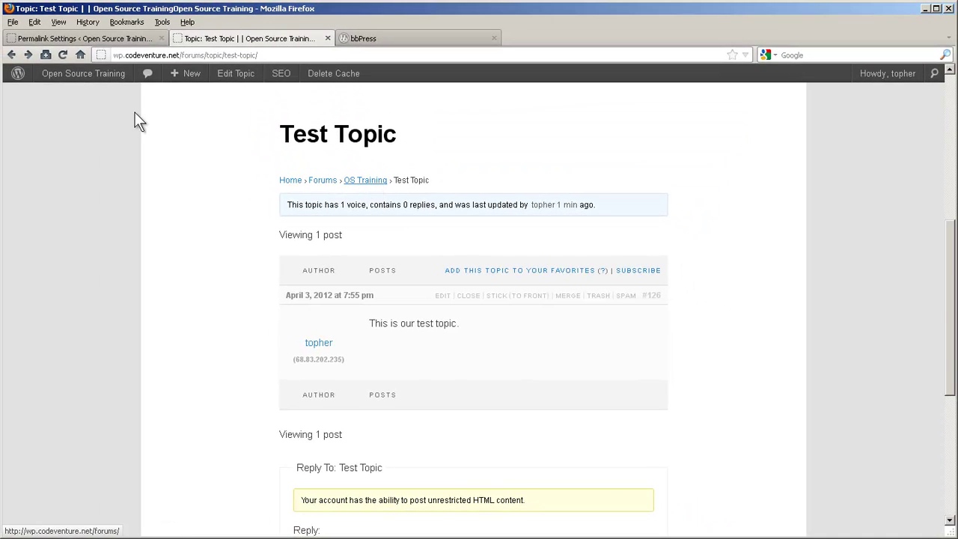
# - Edit Test Topic from All Topics and update it with the forum left as OS Training
pyautogui.click(68, 37)
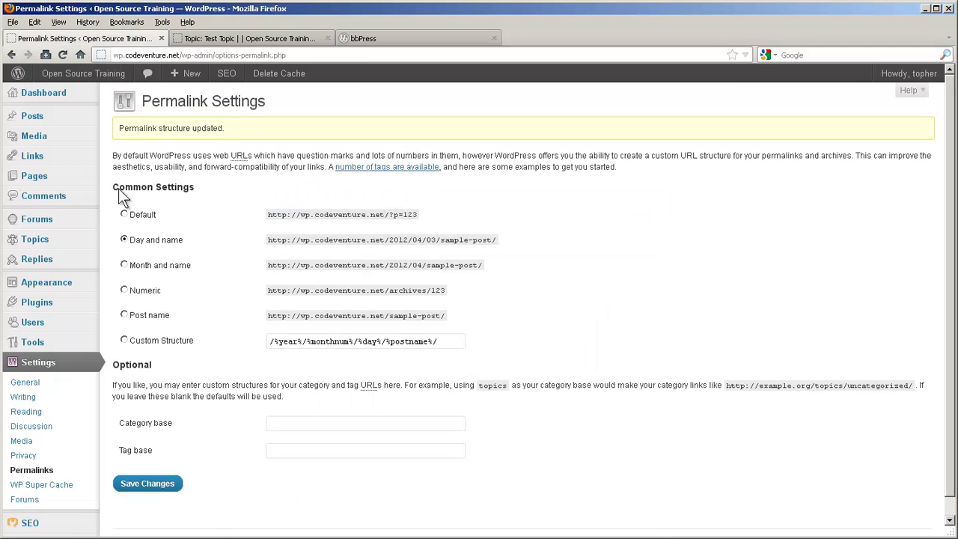
pyautogui.moveTo(75, 241)
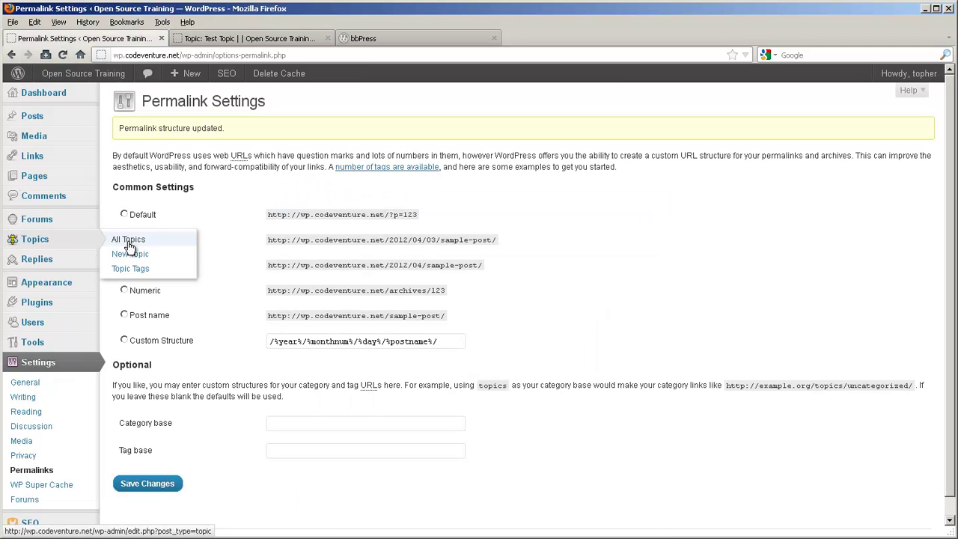
pyautogui.click(131, 240)
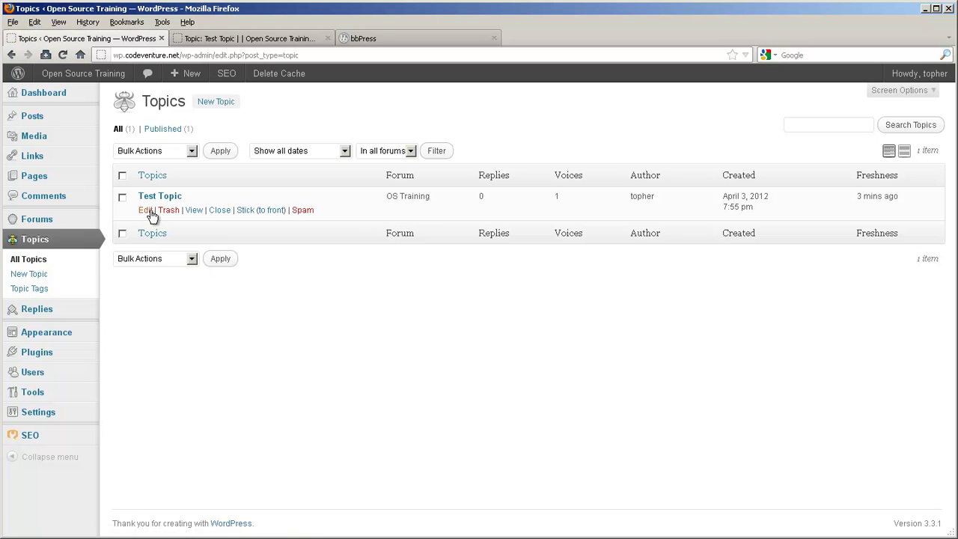
pyautogui.click(145, 212)
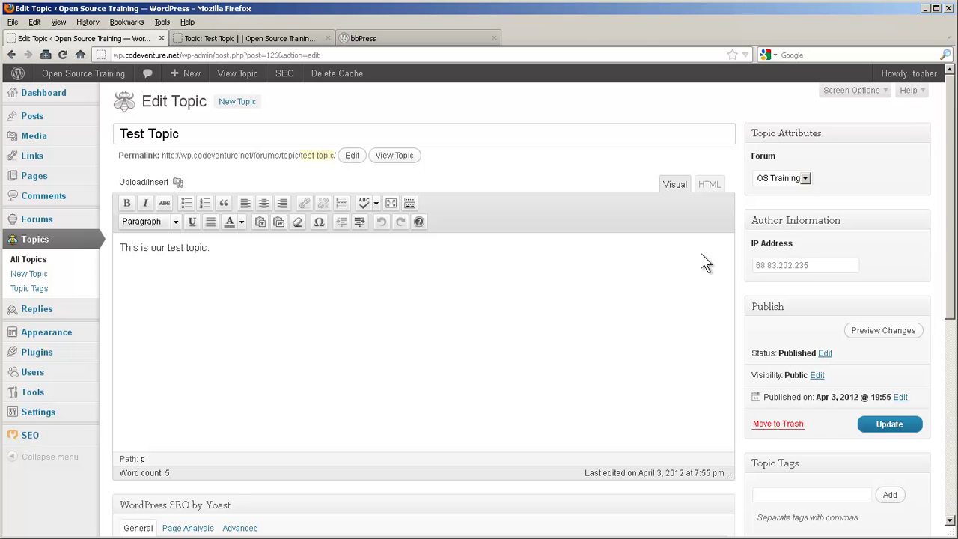
pyautogui.click(804, 178)
pyautogui.click(803, 177)
pyautogui.scroll(-3, 816, 261)
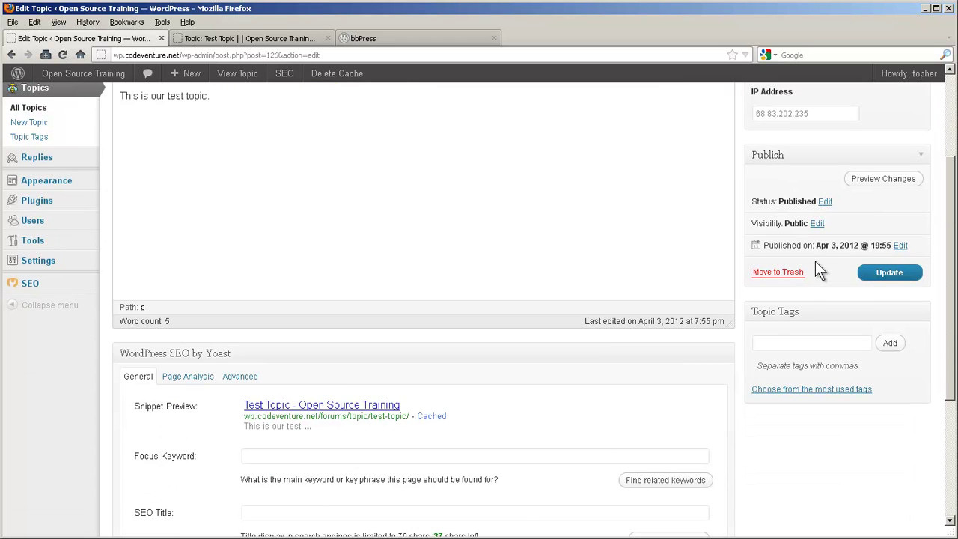
pyautogui.click(881, 349)
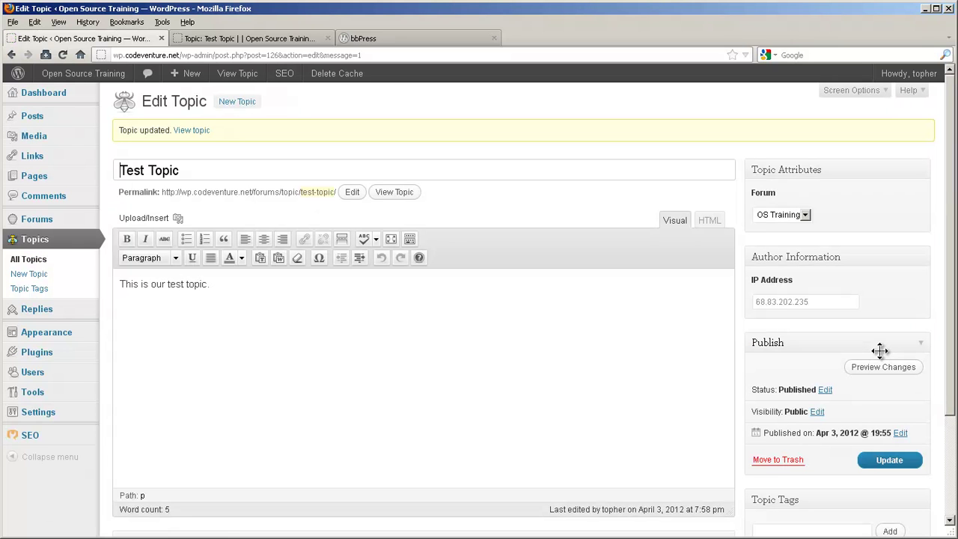
# - Create a new topic titled 'Another test topic' with the body 'Isn't this cool?'
pyautogui.click(54, 275)
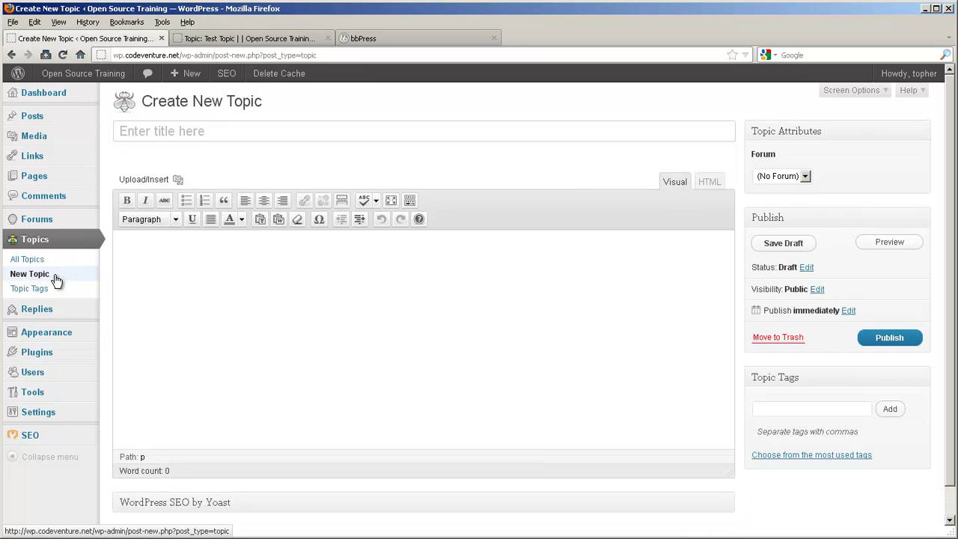
pyautogui.click(214, 124)
pyautogui.write('Another test topic')
pyautogui.press('Tab')
pyautogui.write("Isn't this cool?")
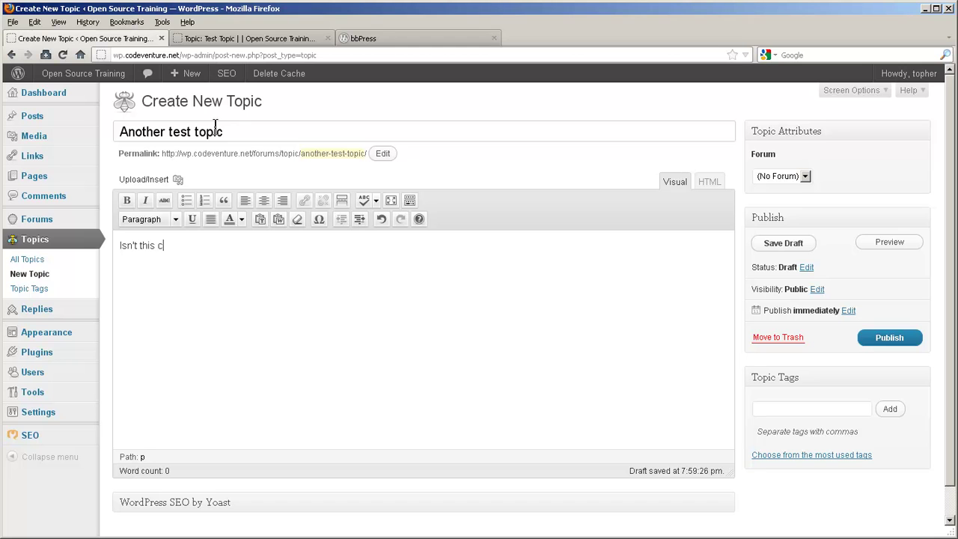
# - Assign the topic to OS Training, publish it, and view it on the site
pyautogui.click(791, 180)
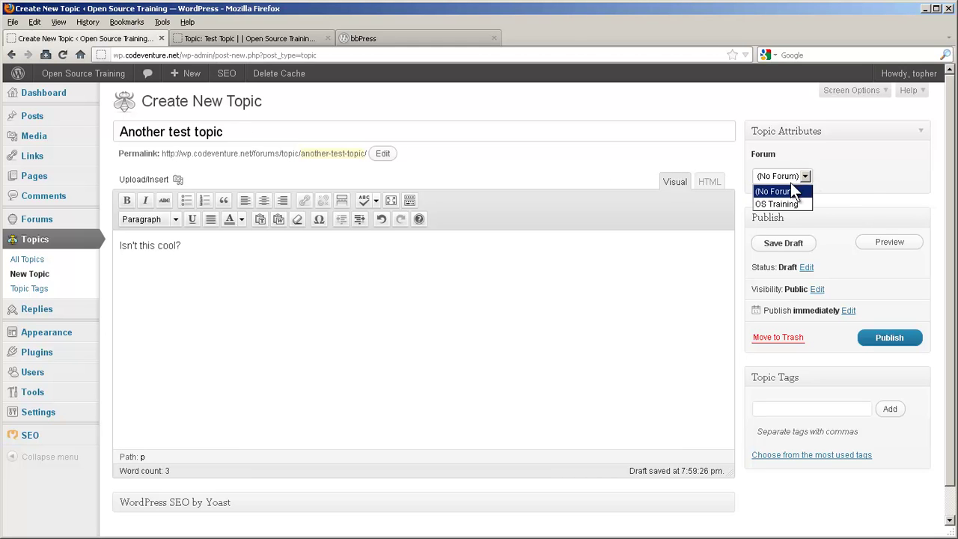
pyautogui.click(782, 203)
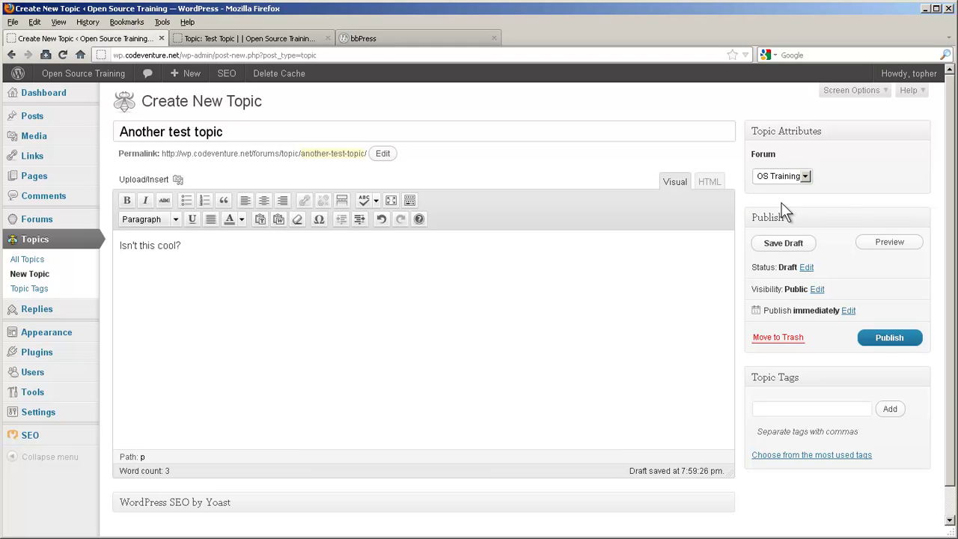
pyautogui.click(882, 339)
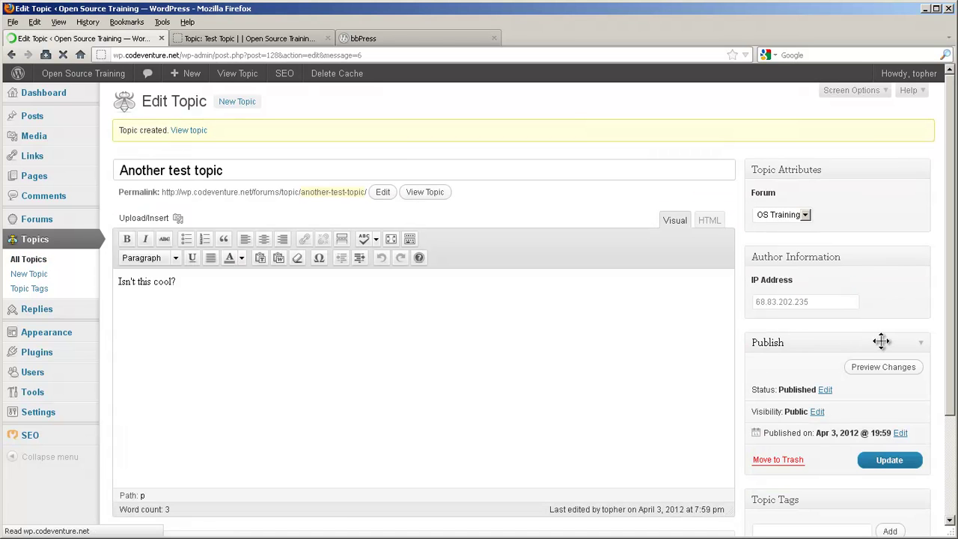
pyautogui.click(235, 37)
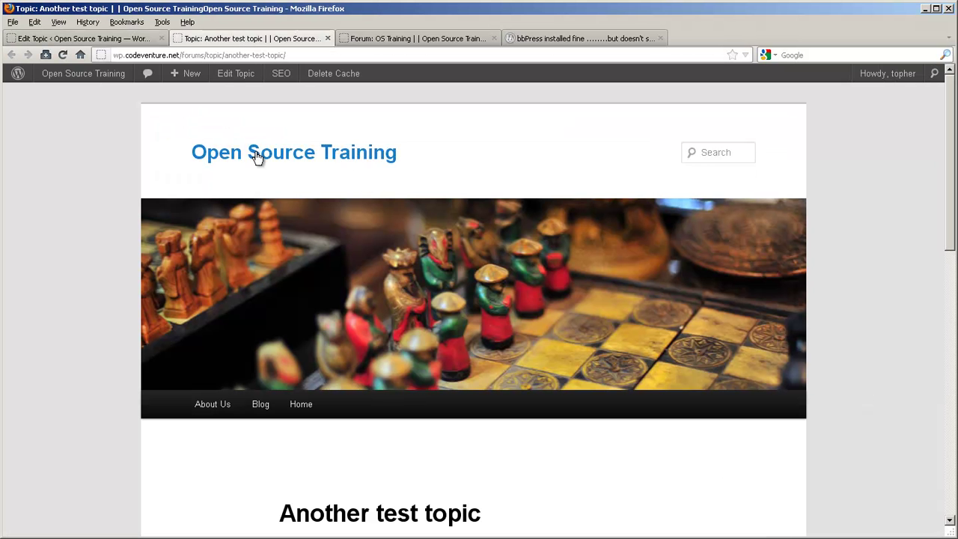
pyautogui.click(81, 41)
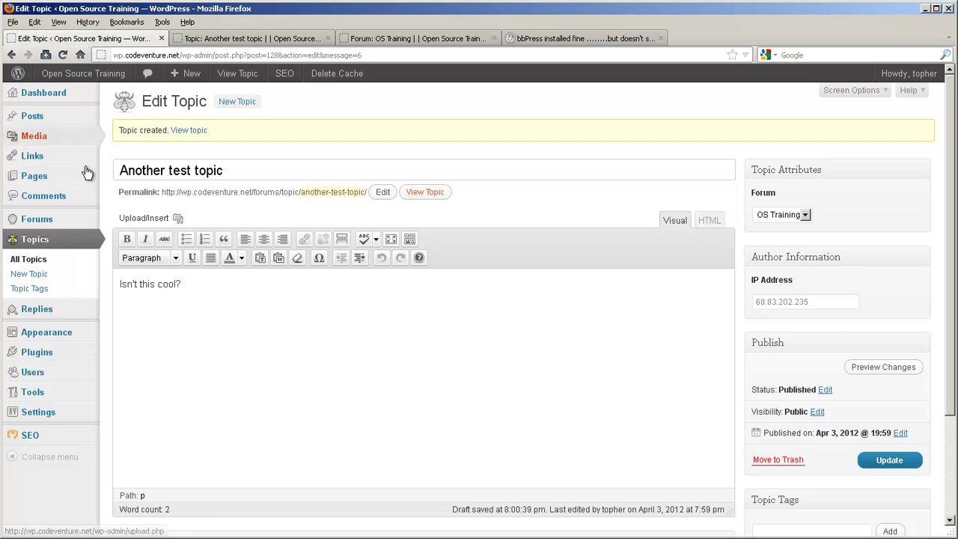
# - Publish the forum 'My Other Forum' described as 'Testing too!', then list all topics
pyautogui.moveTo(82, 219)
pyautogui.click(129, 235)
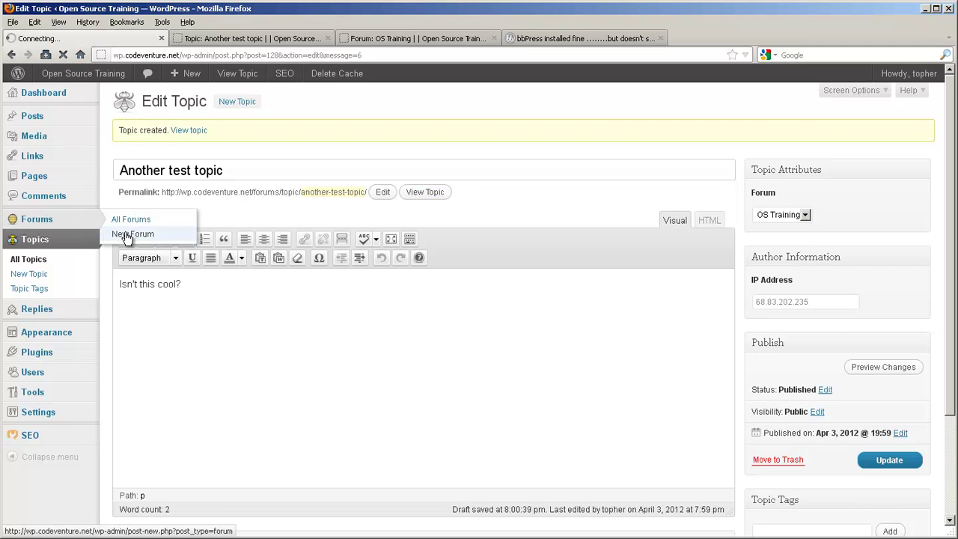
pyautogui.click(191, 131)
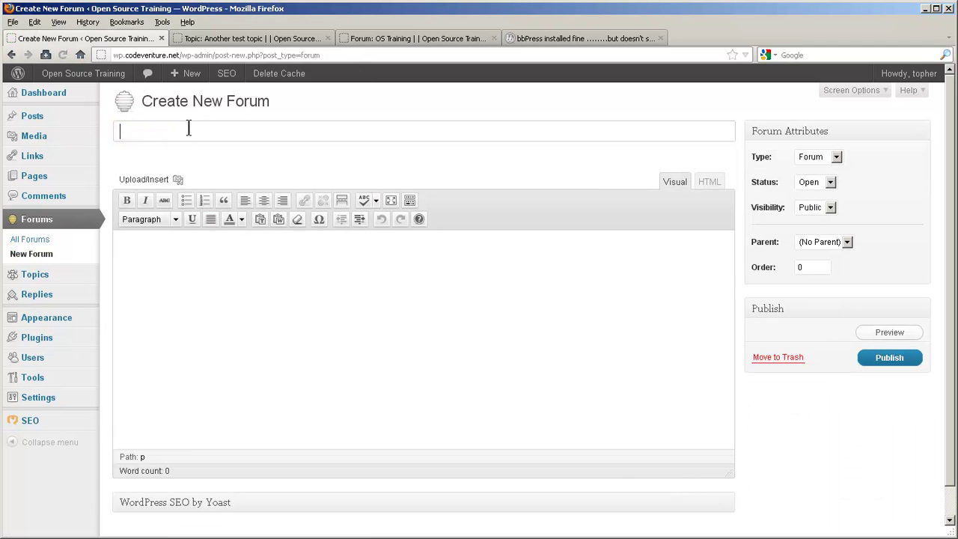
pyautogui.write('My Other Forum')
pyautogui.click(210, 263)
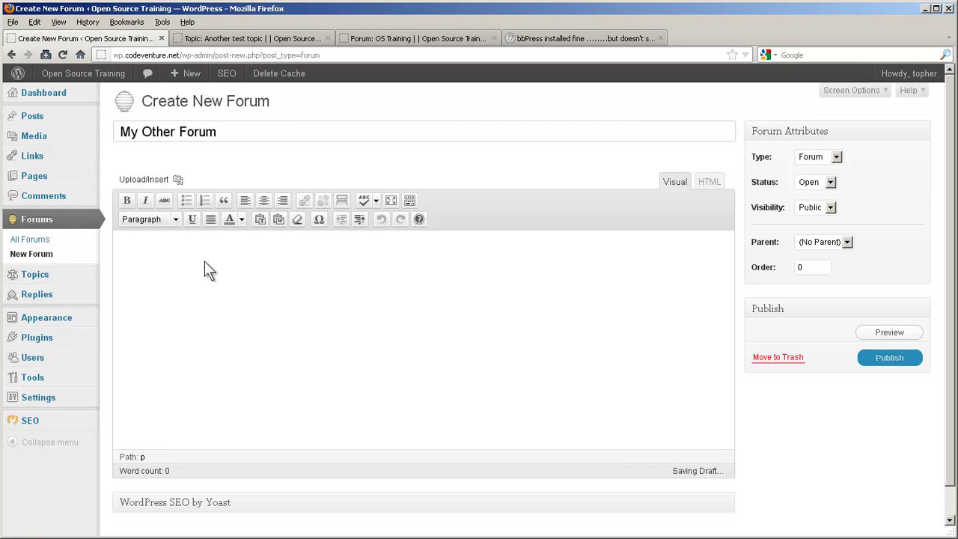
pyautogui.write('Testing too!')
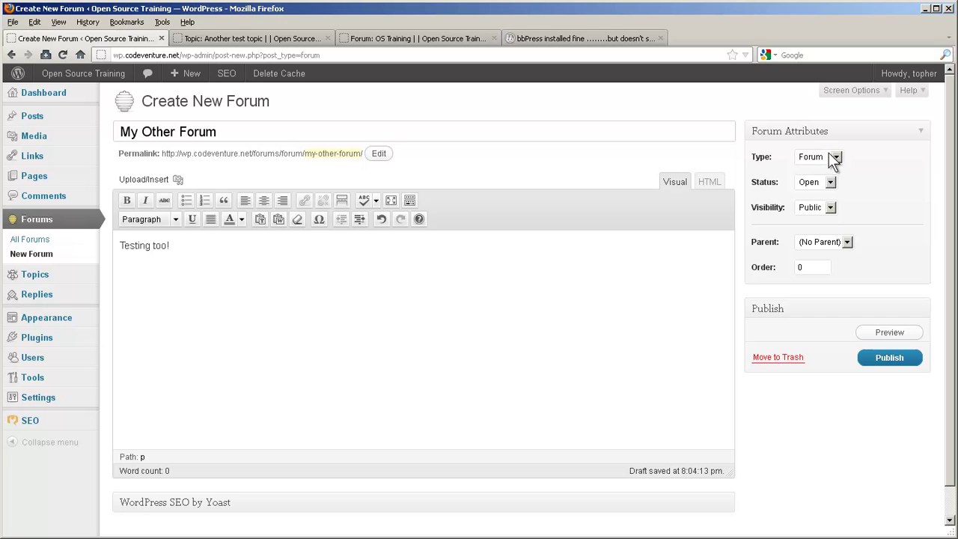
pyautogui.click(881, 359)
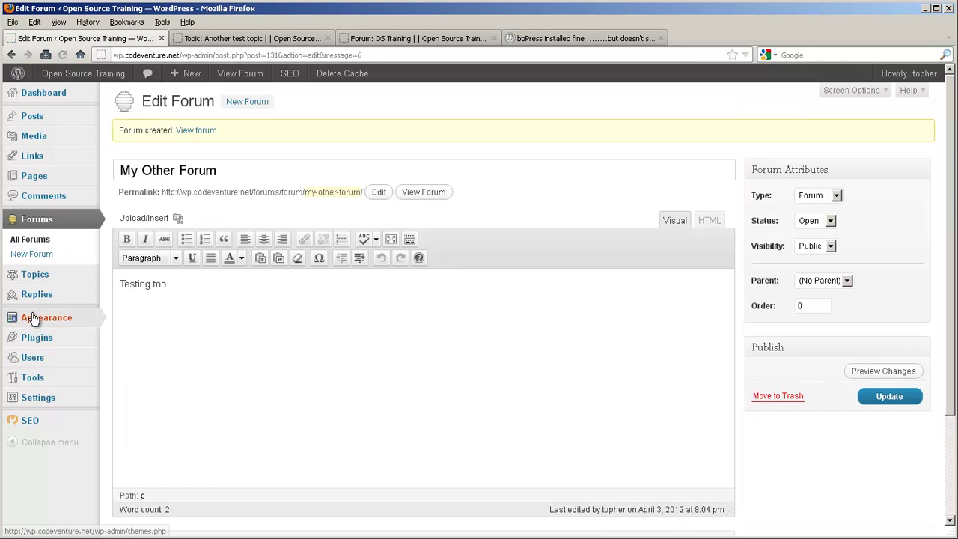
pyautogui.moveTo(30, 273)
pyautogui.click(135, 278)
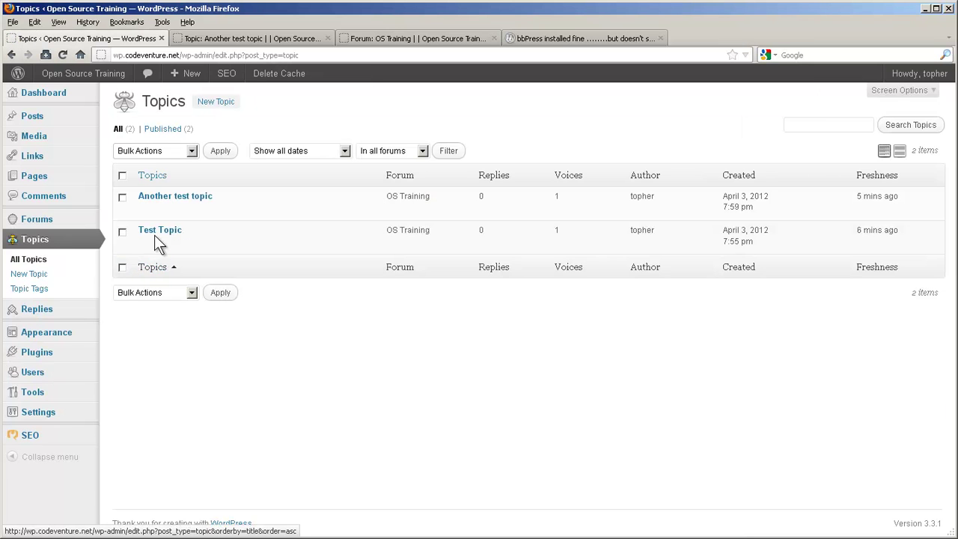
# - Reassign 'Another test topic' to My Other Forum and update it
pyautogui.click(145, 212)
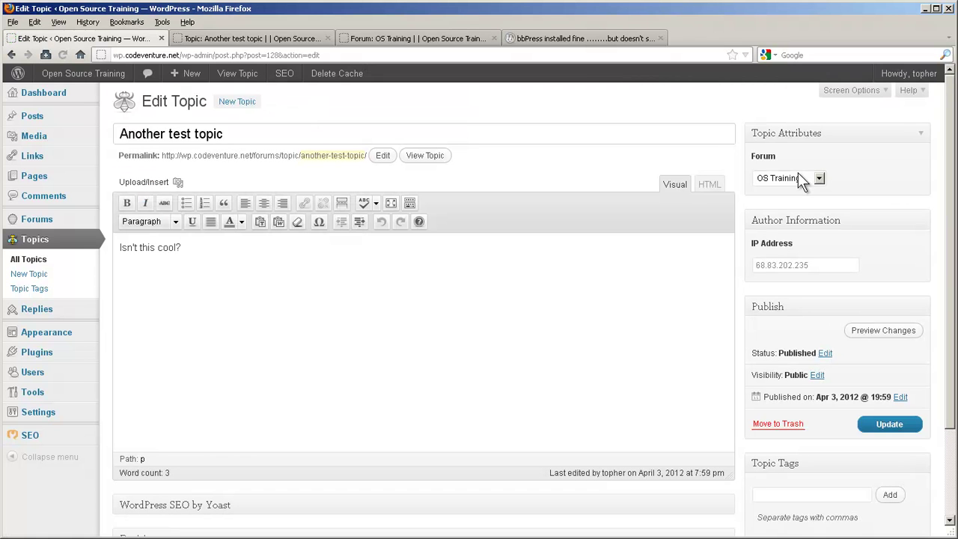
pyautogui.click(797, 174)
pyautogui.click(798, 219)
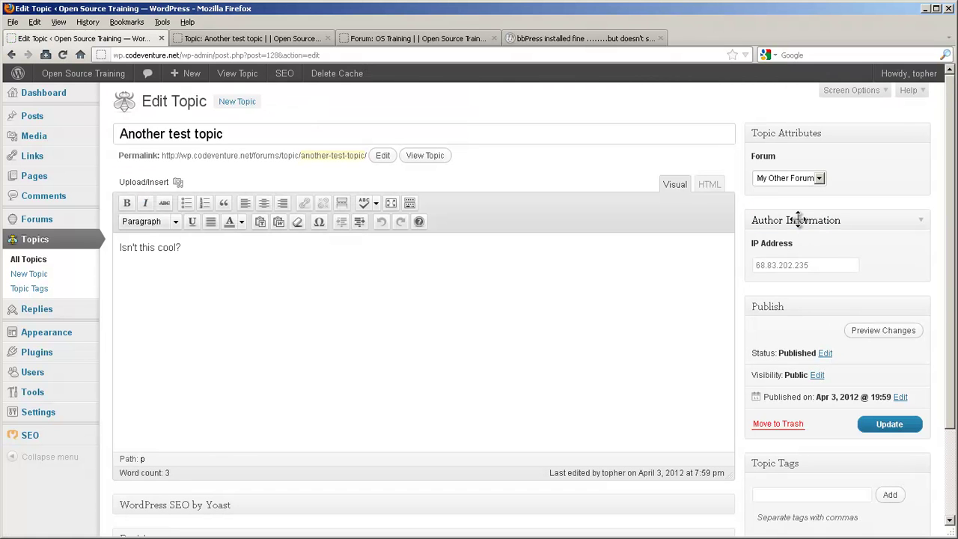
pyautogui.click(879, 426)
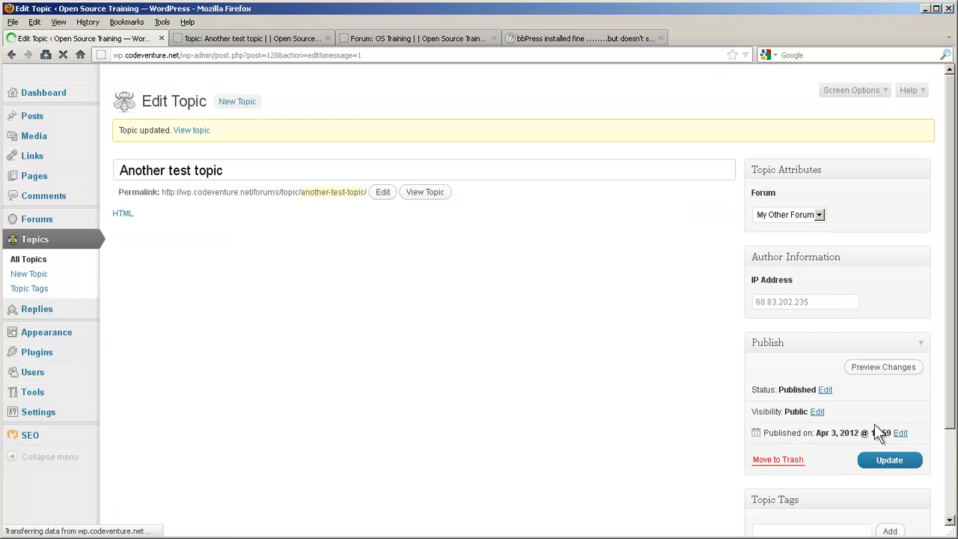
# - Reassign 'Test Topic' to My Other Forum and update it
pyautogui.click(45, 261)
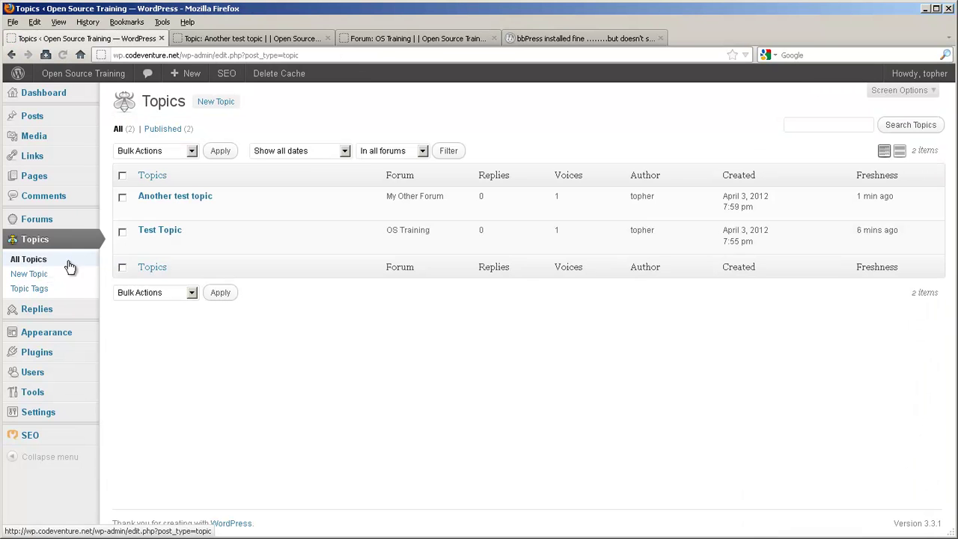
pyautogui.click(146, 246)
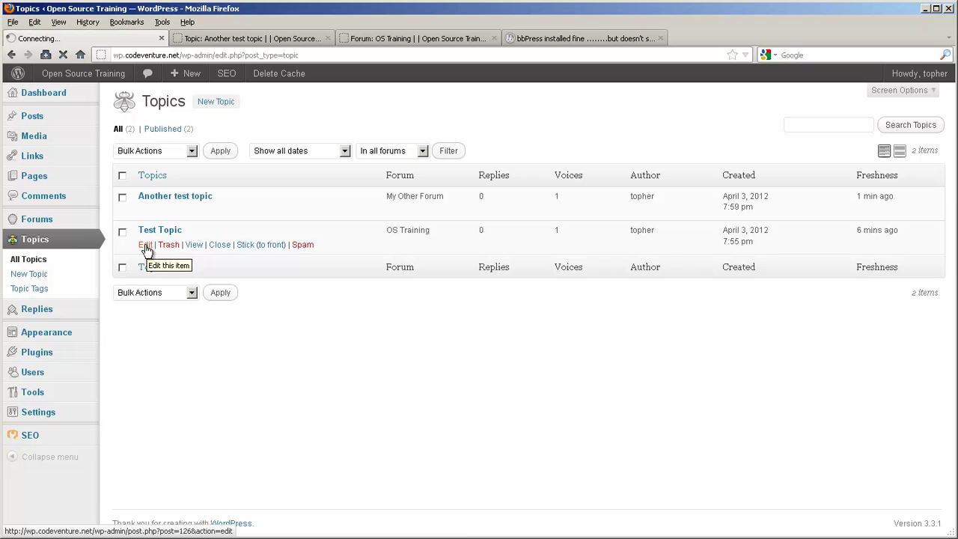
pyautogui.click(790, 179)
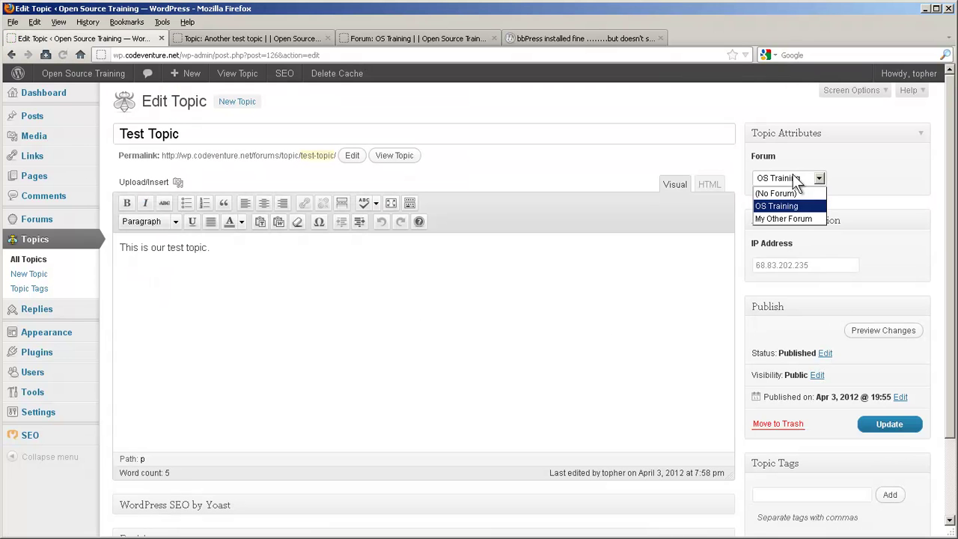
pyautogui.click(783, 216)
pyautogui.click(887, 425)
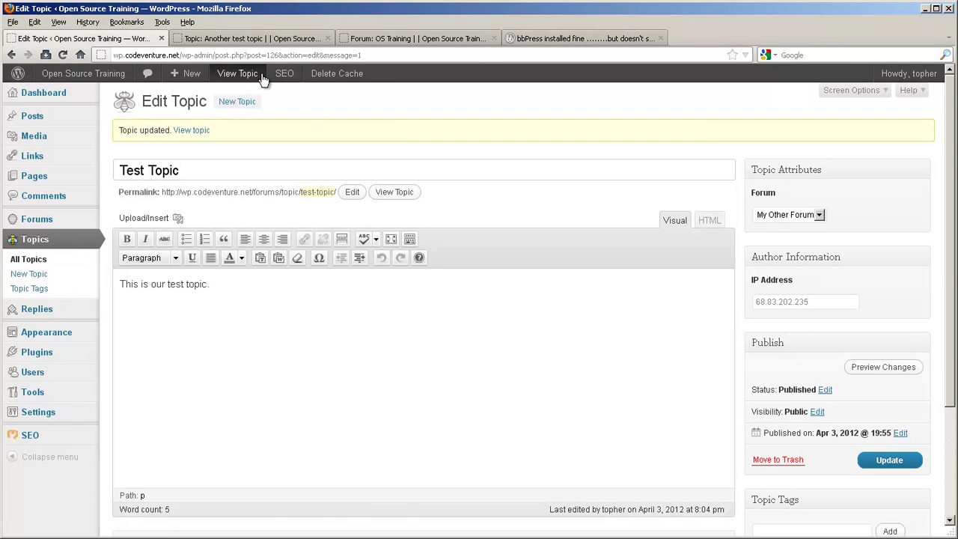
# - From Another test topic's public page, follow the My Other Forum breadcrumb to its two-topic list
pyautogui.click(253, 39)
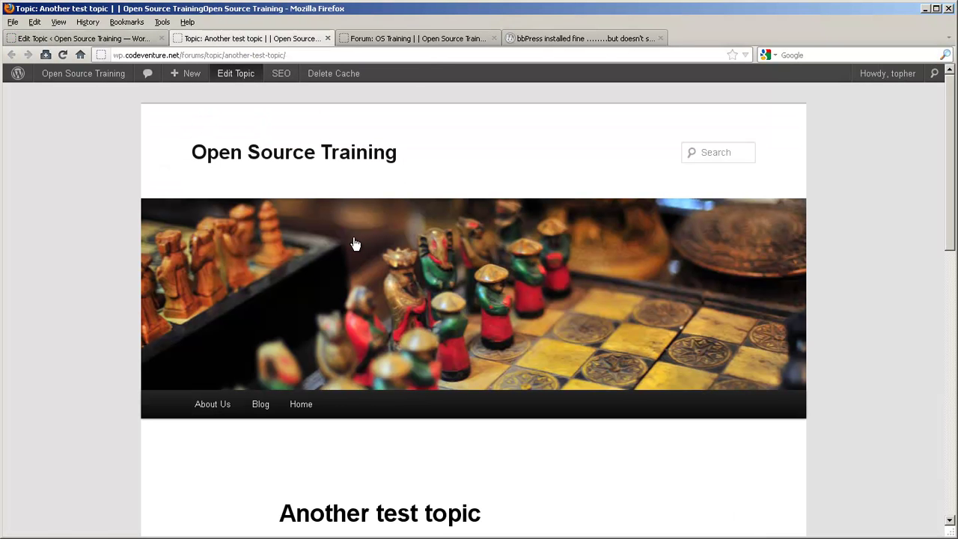
pyautogui.scroll(-3, 354, 241)
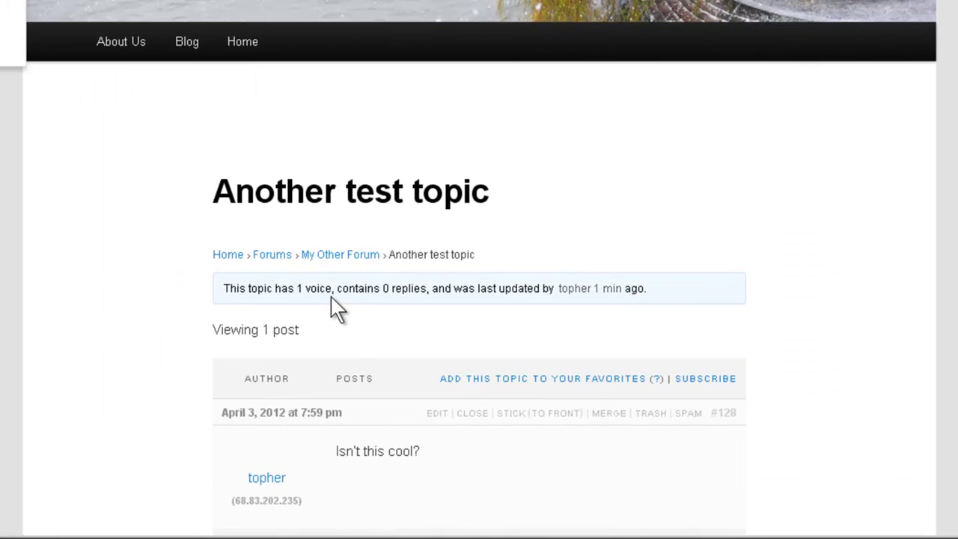
pyautogui.click(334, 257)
pyautogui.scroll(-5, 422, 366)
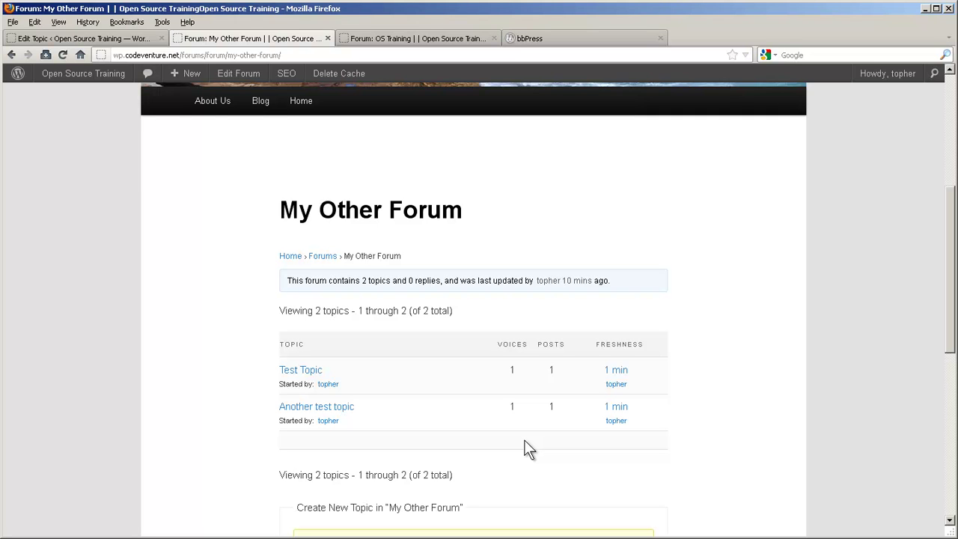
# - Go to the bbPress.org Plugins page
pyautogui.click(542, 39)
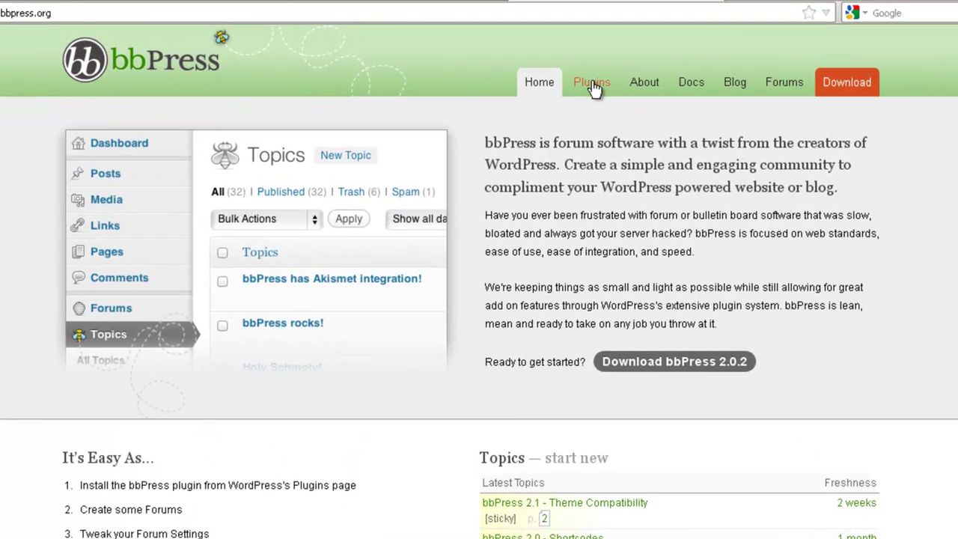
pyautogui.click(591, 86)
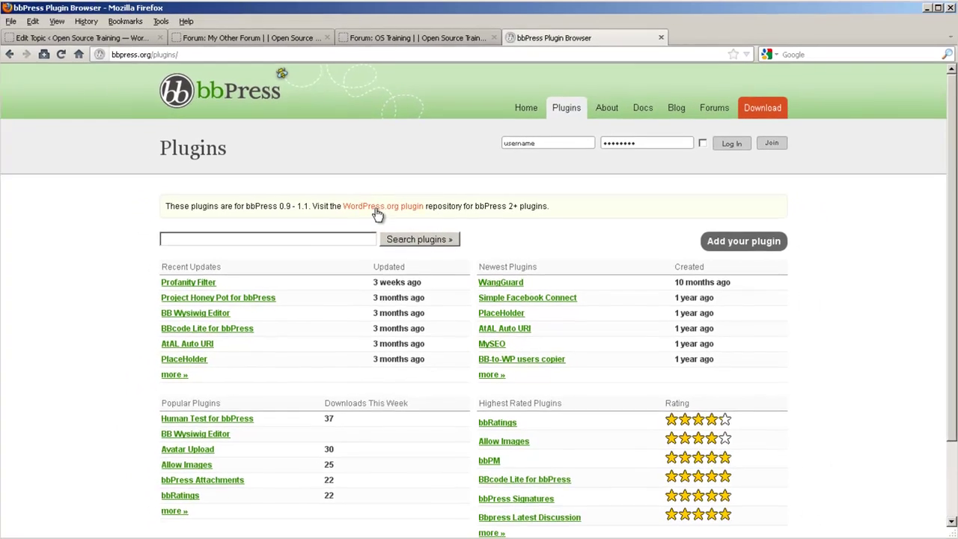
# - Browse the WordPress.org bbPress-tagged plugin listing through page 5, then return to My Other Forum
pyautogui.click(329, 217)
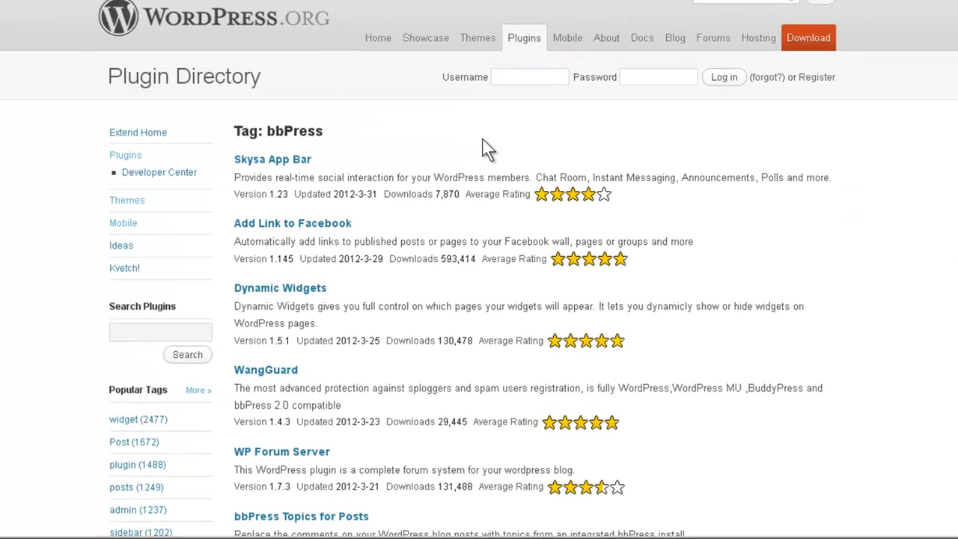
pyautogui.scroll(-4, 488, 90)
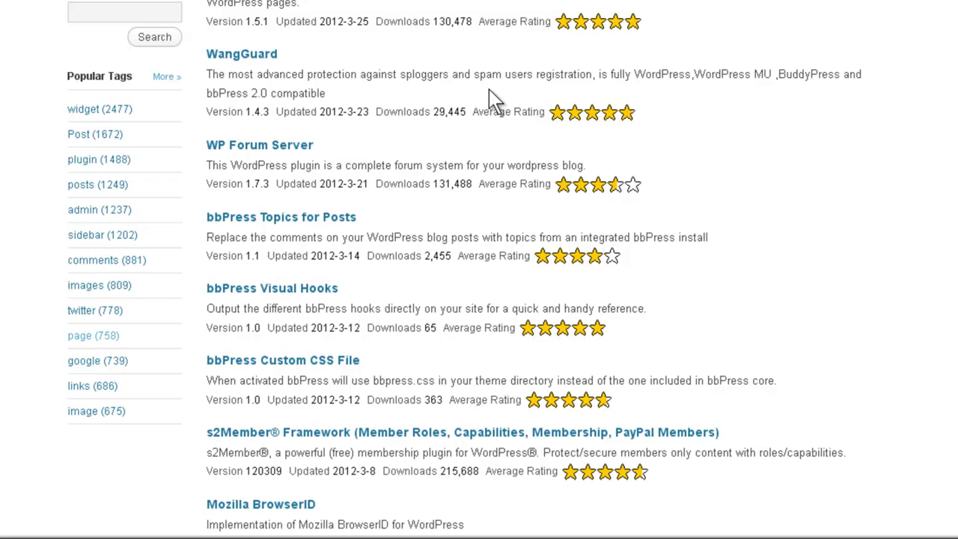
pyautogui.scroll(-1, 488, 97)
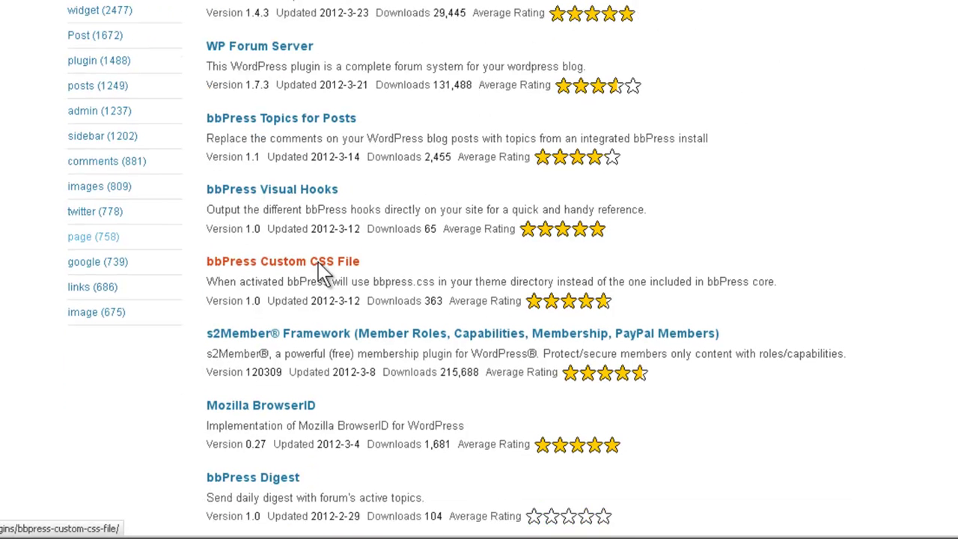
pyautogui.scroll(-1, 285, 187)
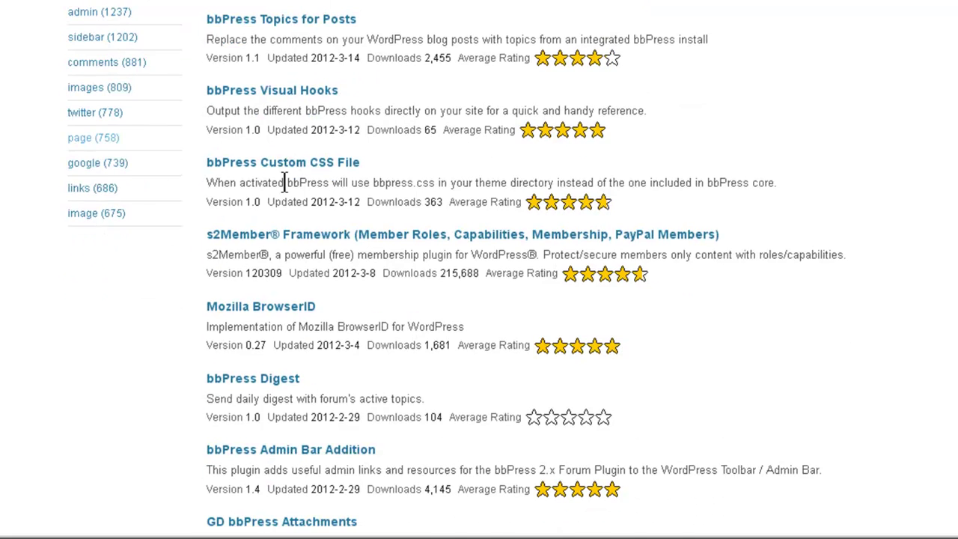
pyautogui.scroll(-1, 289, 187)
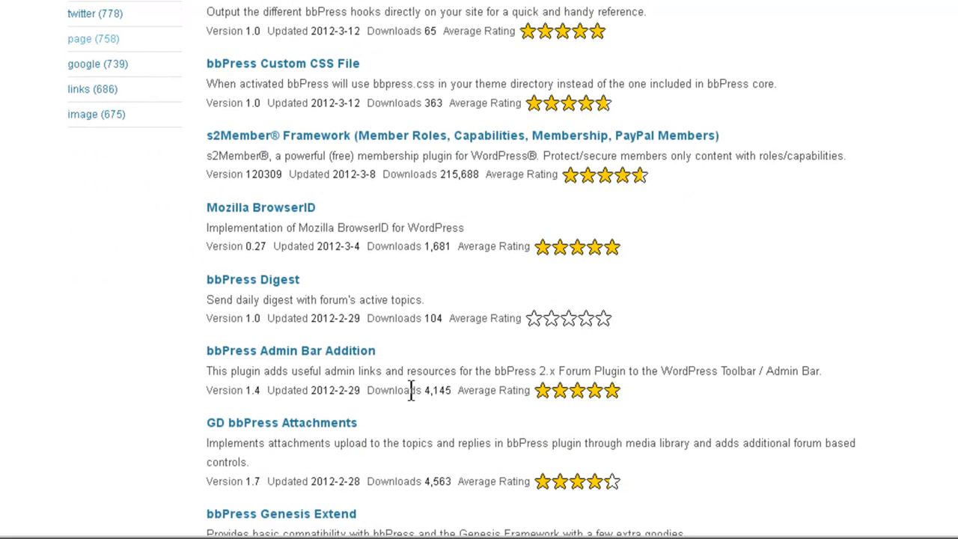
pyautogui.scroll(-2, 412, 374)
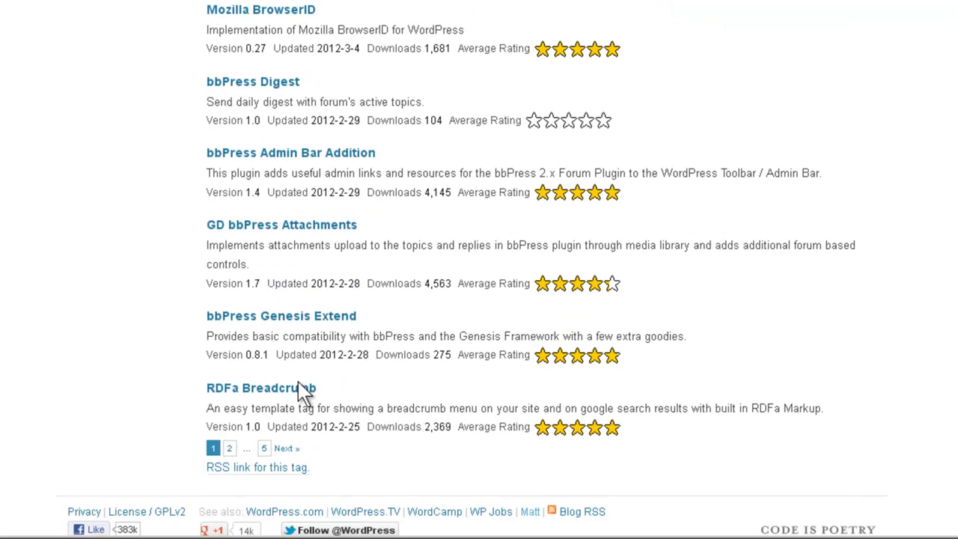
pyautogui.click(264, 450)
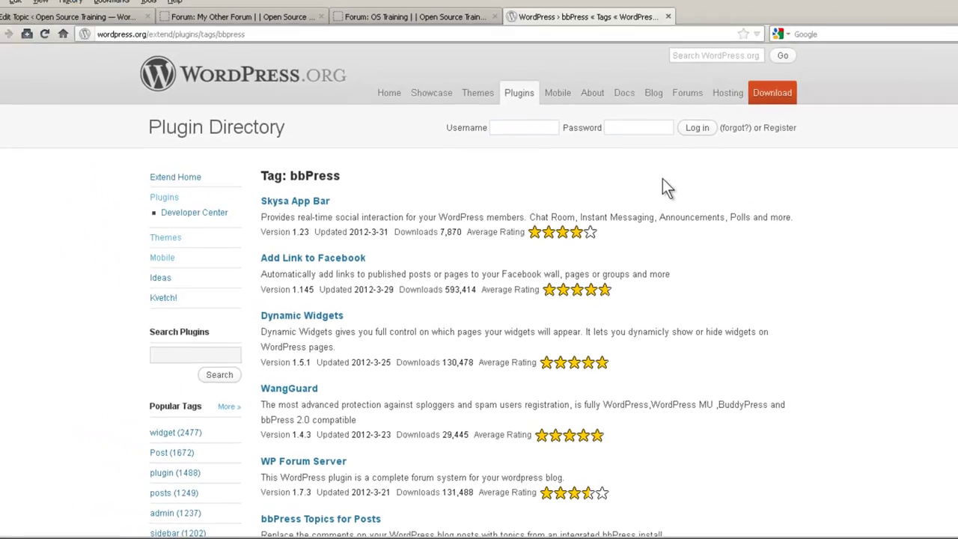
pyautogui.click(269, 37)
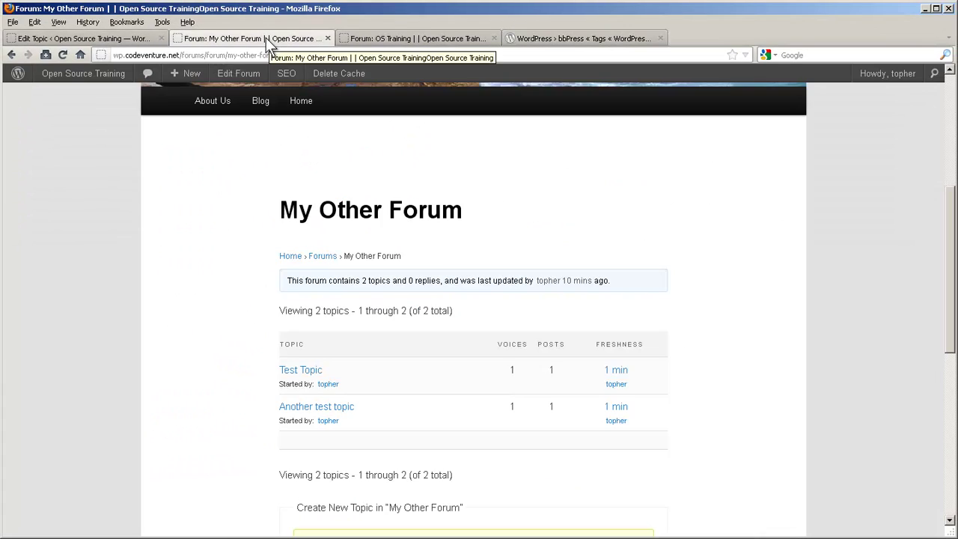